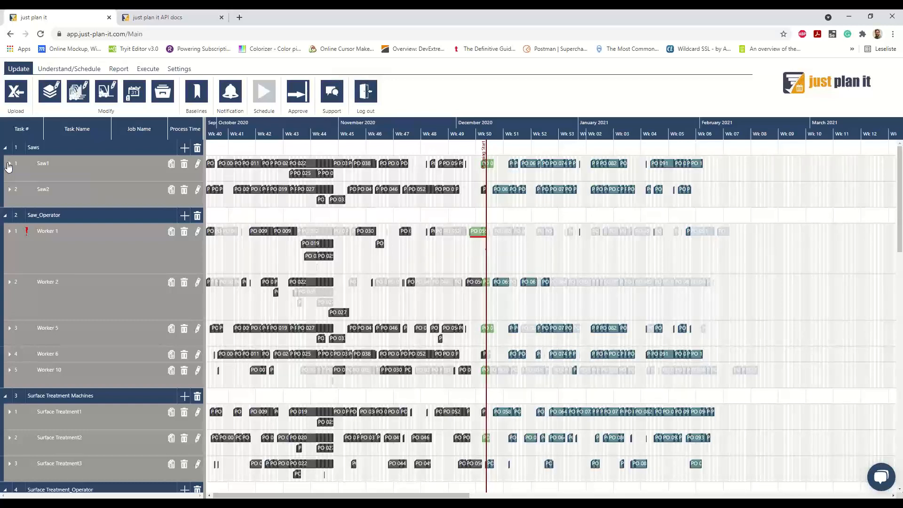
# Expand Saw1 in the Saws group and review its sawing tasks and the resource groups that follow
pyautogui.click(8, 163)
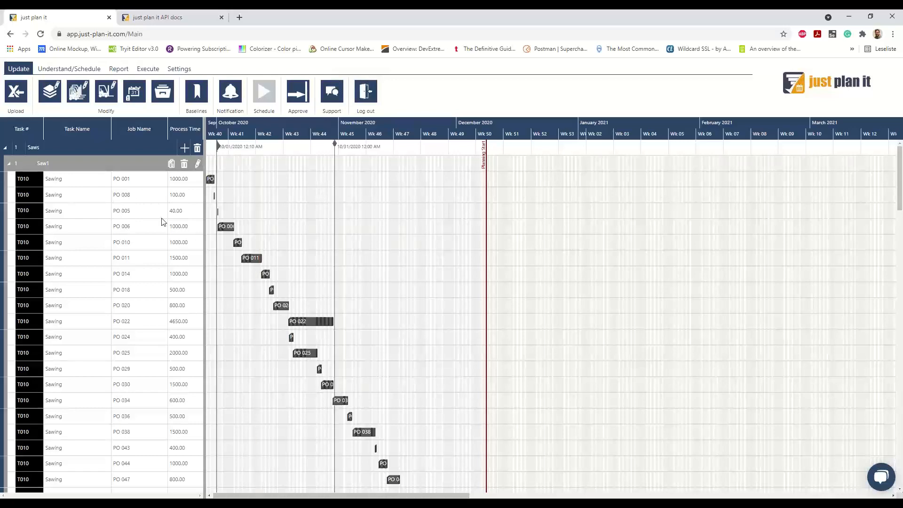
pyautogui.scroll(-3, 493, 240)
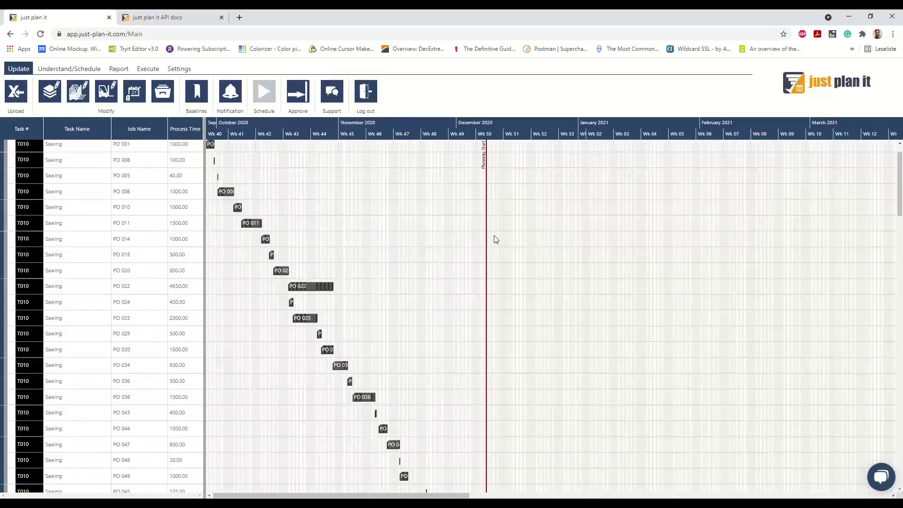
pyautogui.scroll(-4, 115, 222)
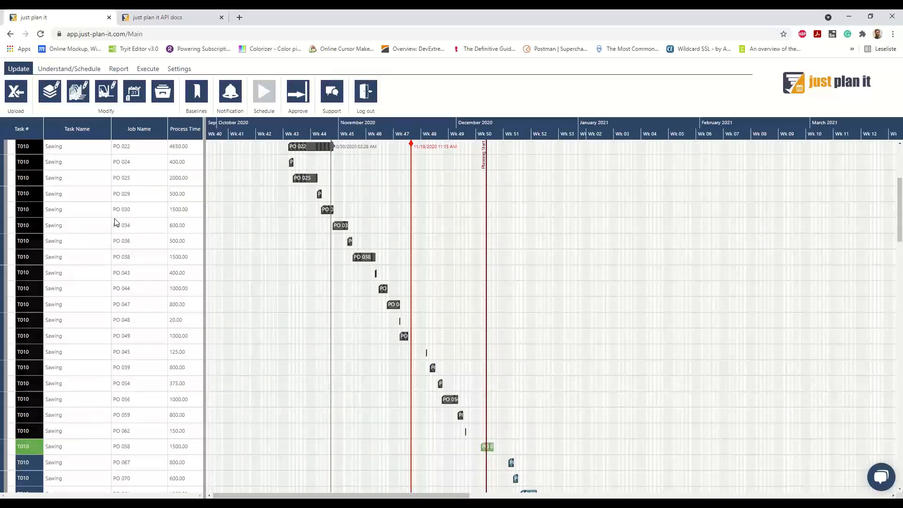
pyautogui.moveTo(115, 222)
pyautogui.scroll(-7, 428, 288)
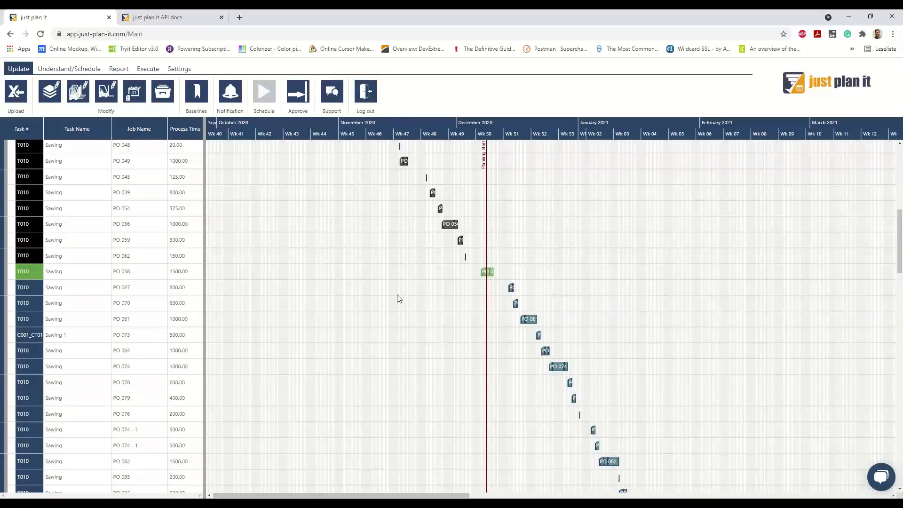
pyautogui.scroll(-5, 397, 299)
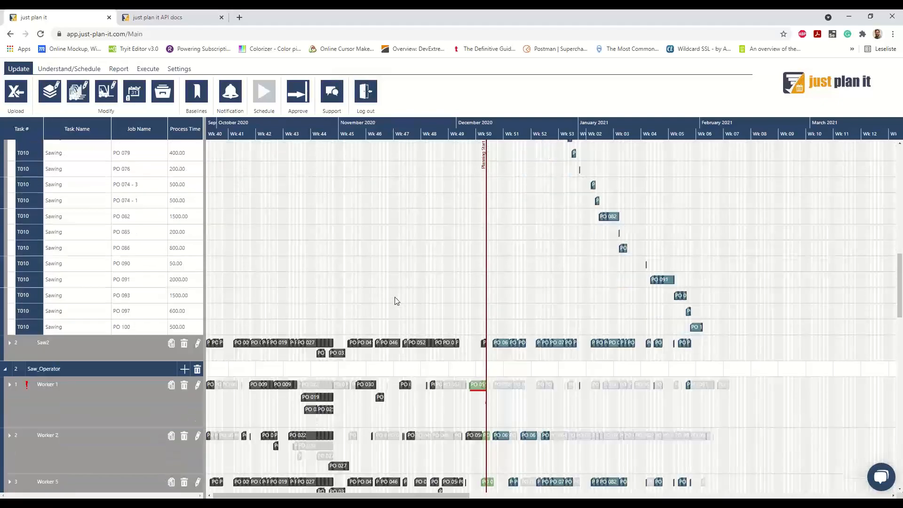
pyautogui.scroll(-5, 227, 315)
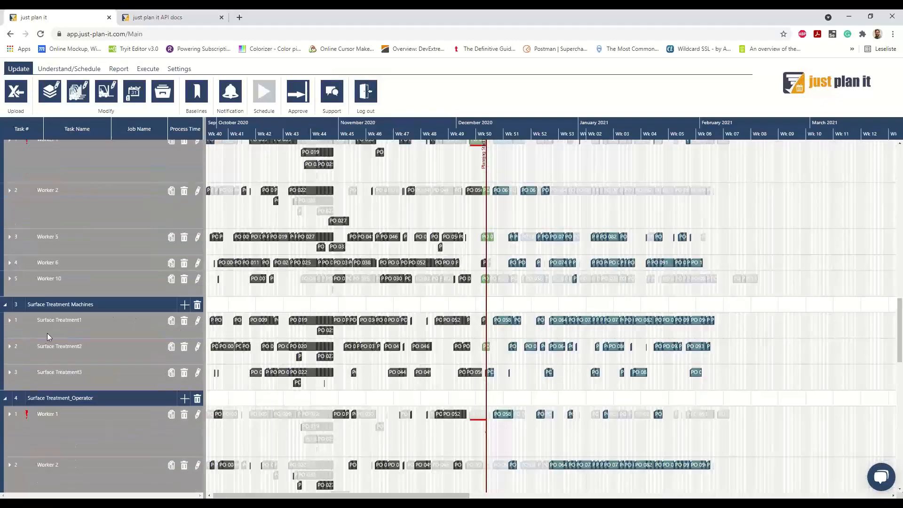
# Expand Worker 6 in the Saw_Operator group and review the tasks assigned to that worker
pyautogui.click(10, 263)
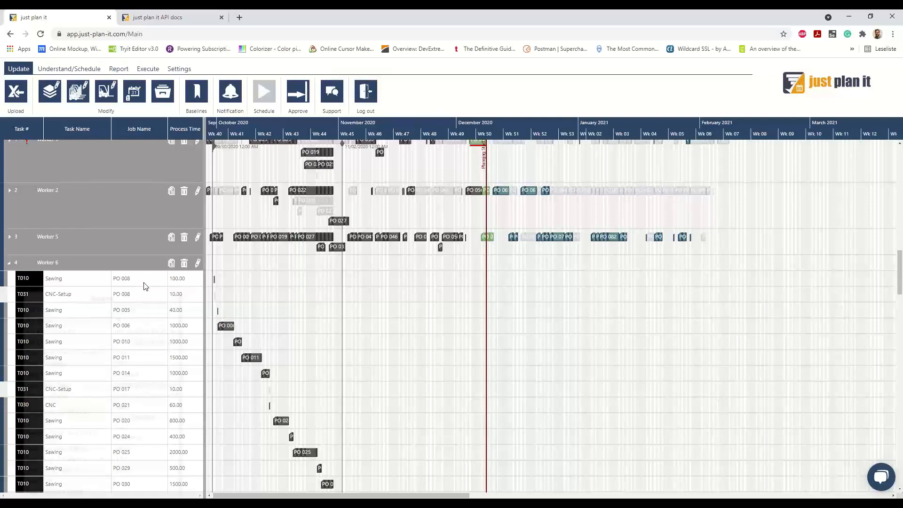
pyautogui.moveTo(145, 285)
pyautogui.scroll(-10, 145, 285)
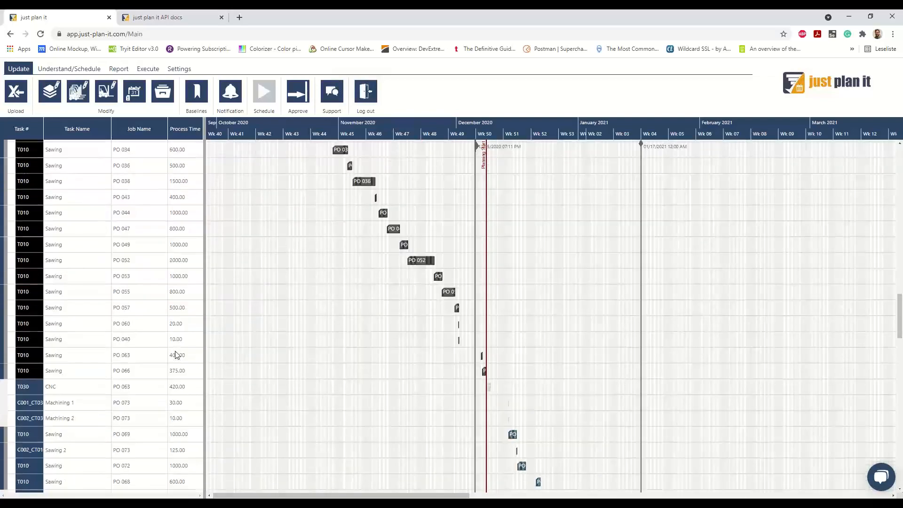
pyautogui.scroll(-1, 177, 354)
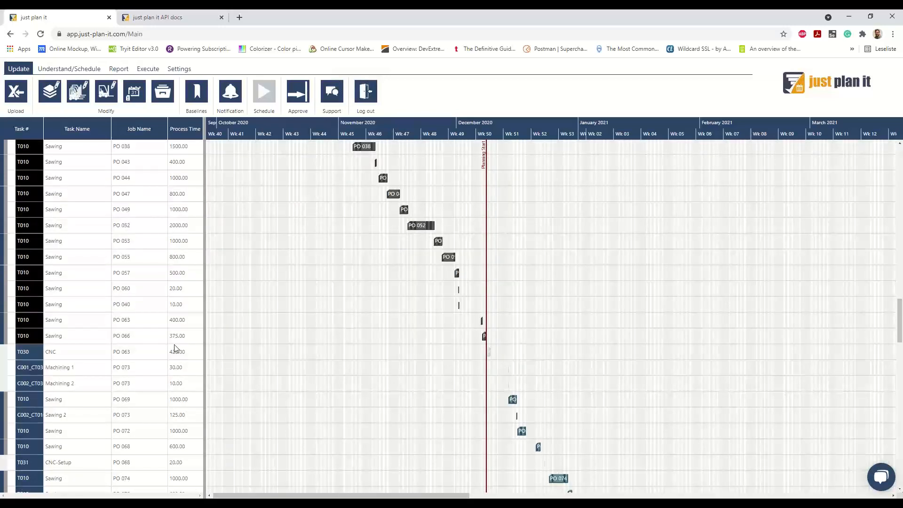
# Hide the completed tasks from the resource schedule and review the remaining tasks across the resource groups
pyautogui.click(69, 68)
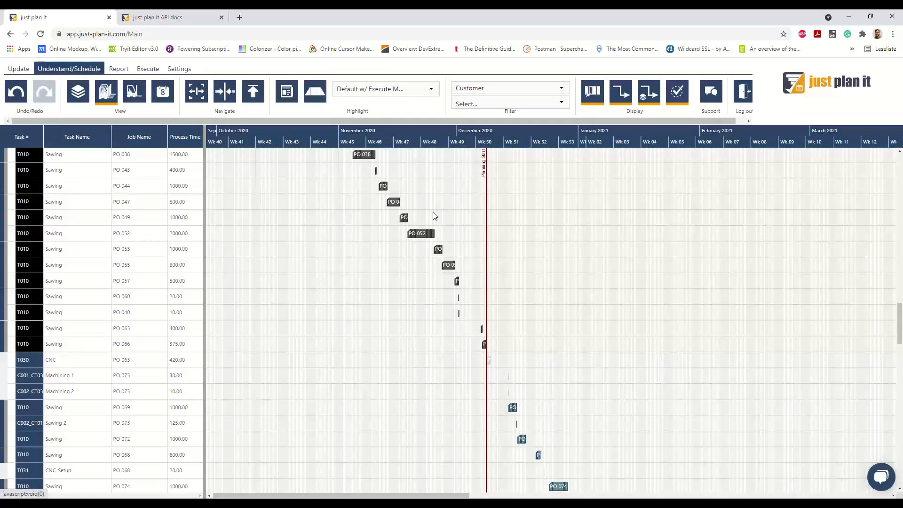
pyautogui.click(682, 95)
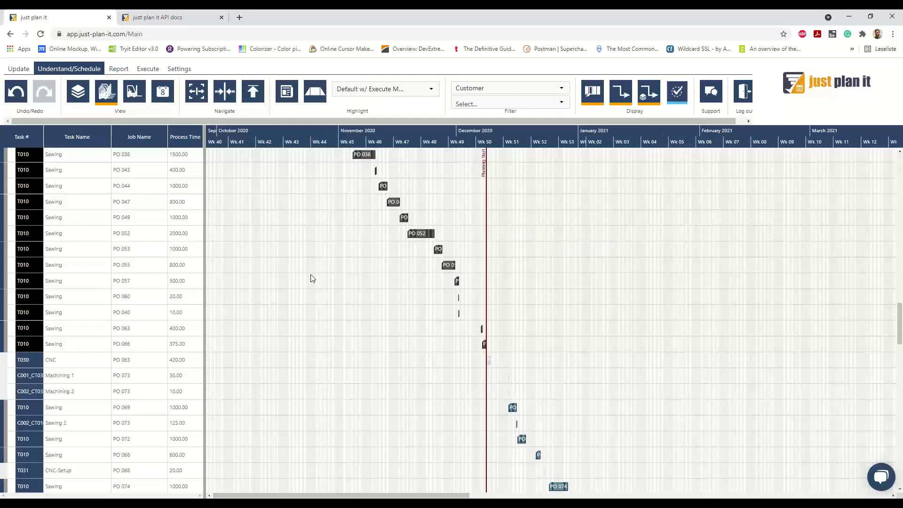
pyautogui.scroll(1, 248, 300)
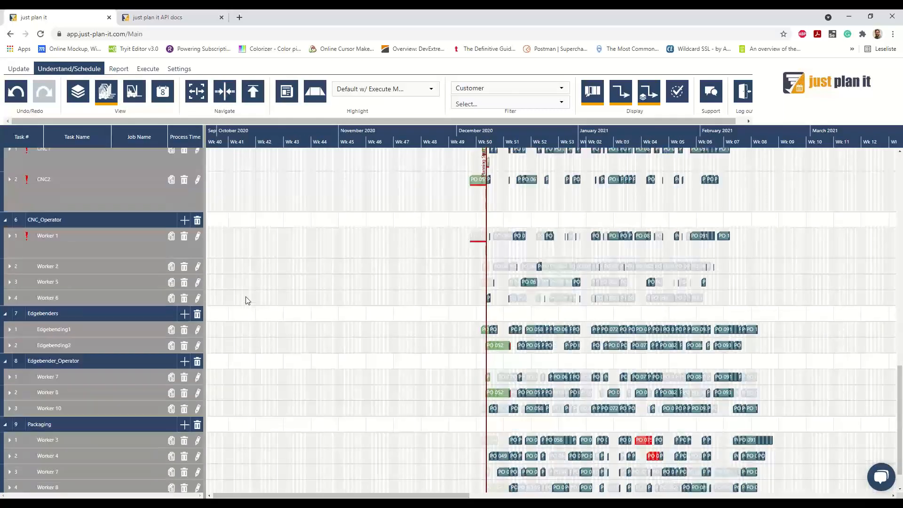
pyautogui.scroll(5, 247, 301)
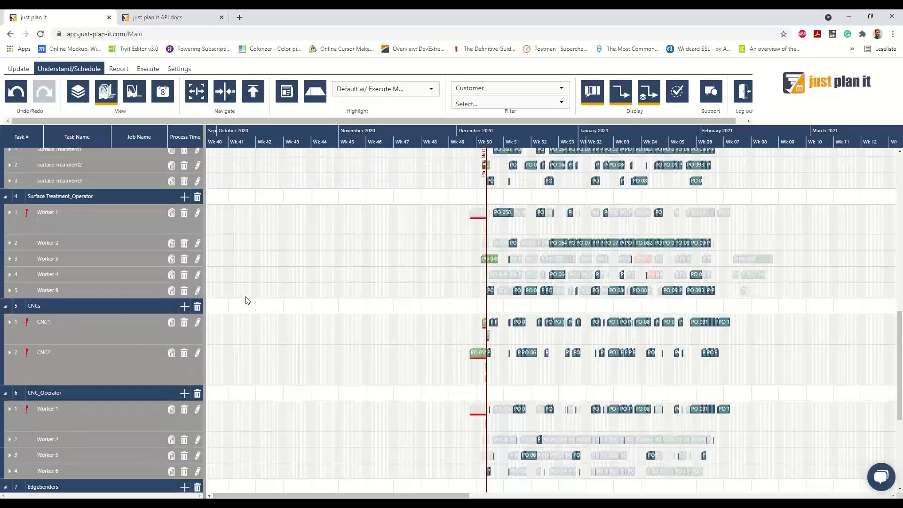
pyautogui.scroll(5, 248, 301)
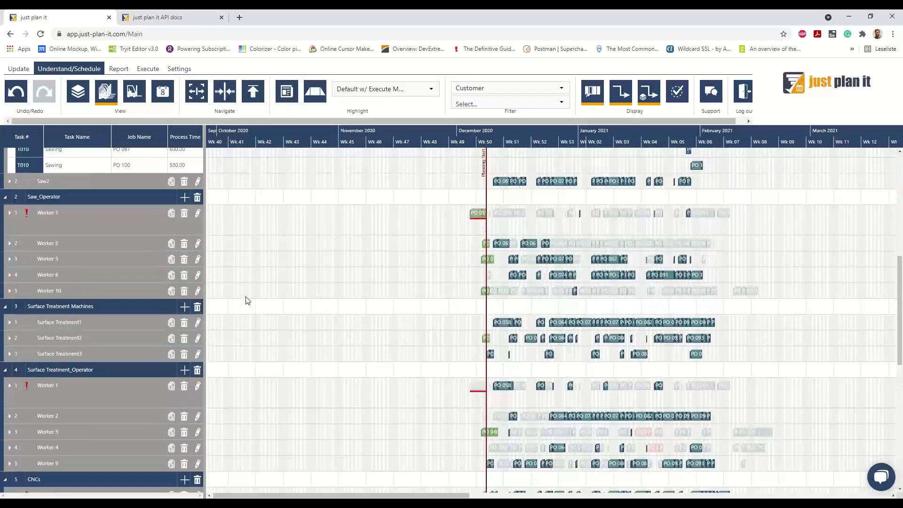
pyautogui.scroll(9, 246, 300)
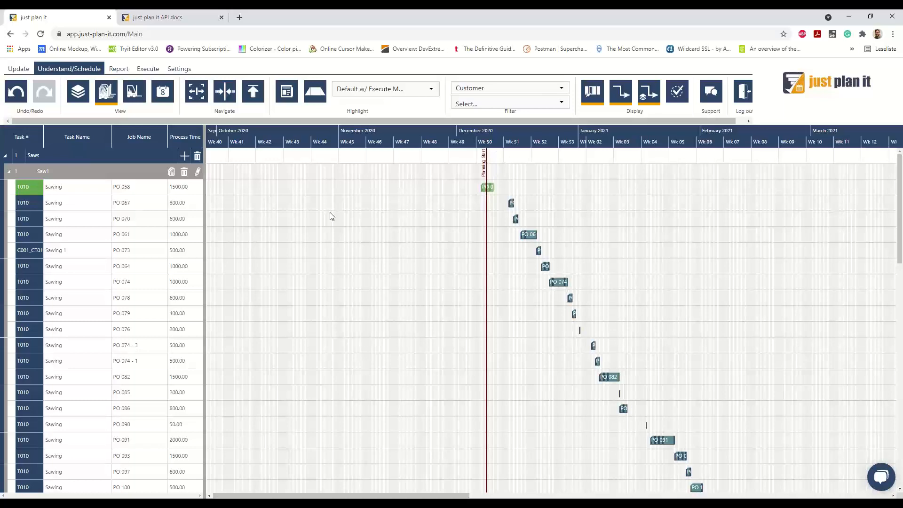
# Expand Worker 1 in the CNC_Operator group, examine the assigned tasks, and collapse the worker again
pyautogui.scroll(-10, 317, 248)
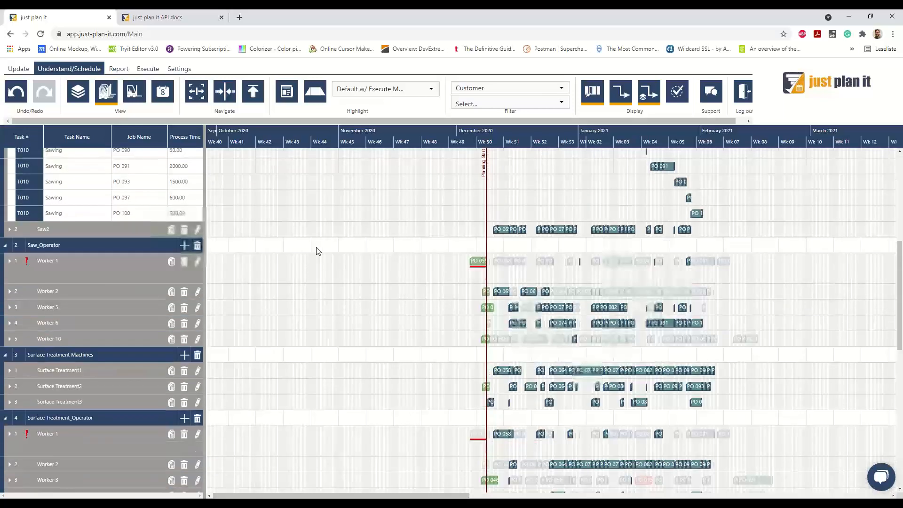
pyautogui.scroll(-10, 318, 252)
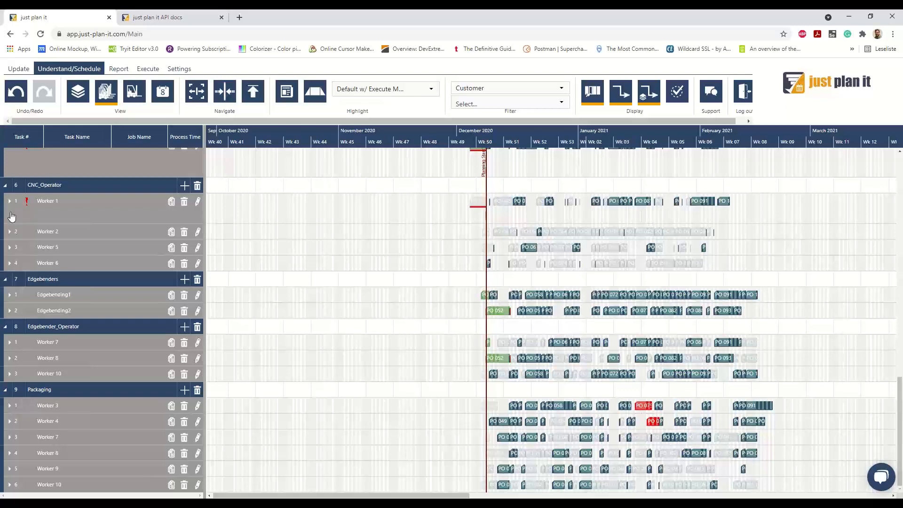
pyautogui.click(9, 203)
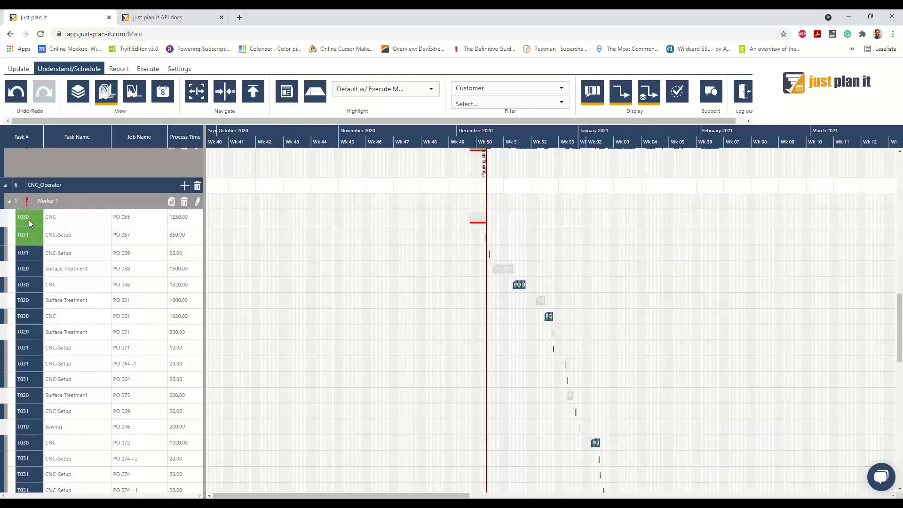
pyautogui.moveTo(91, 236)
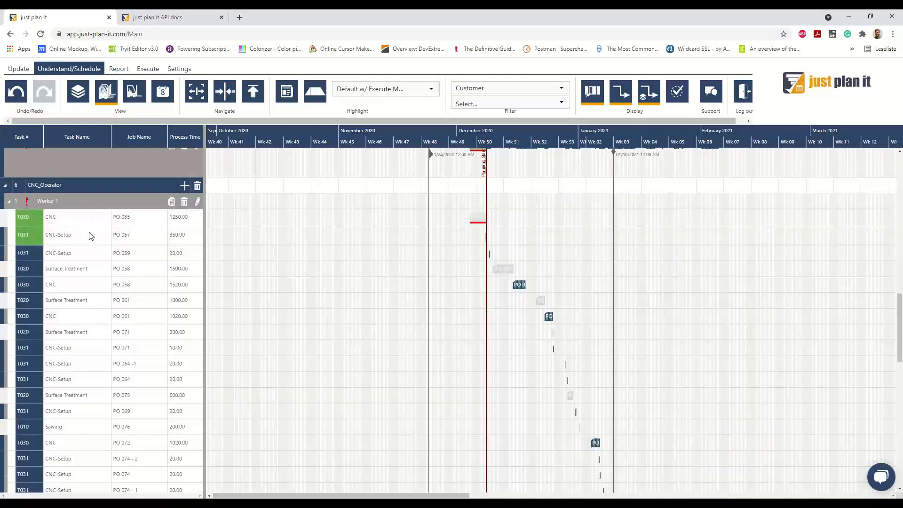
pyautogui.click(10, 202)
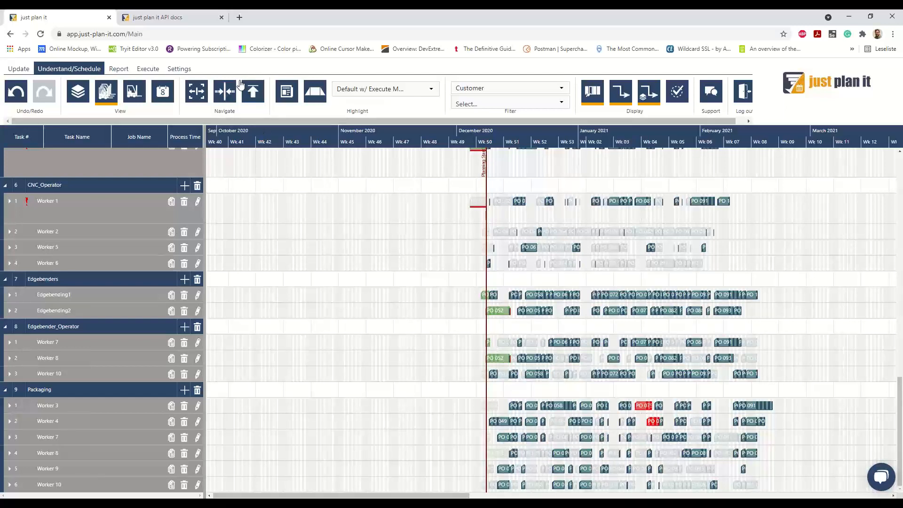
# Switch from the resource schedule to the job view and expand job PO 046 to inspect its tasks
pyautogui.click(259, 102)
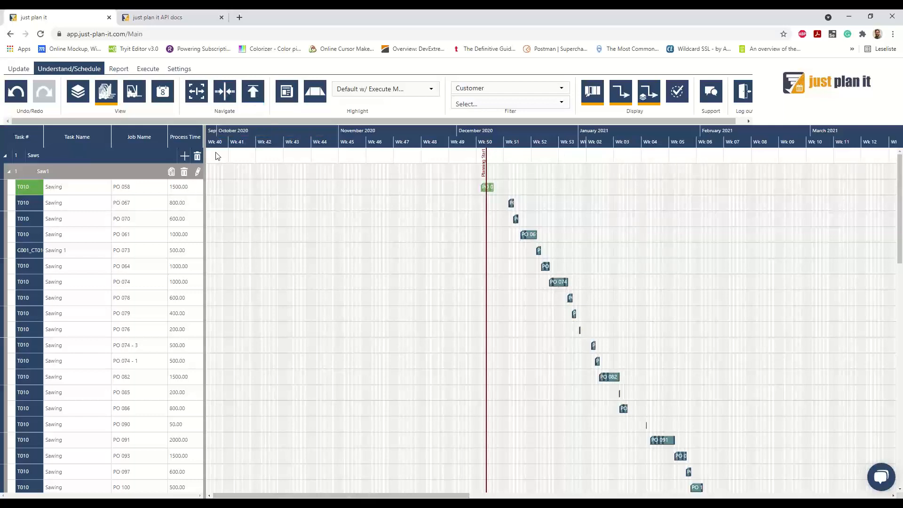
pyautogui.click(78, 92)
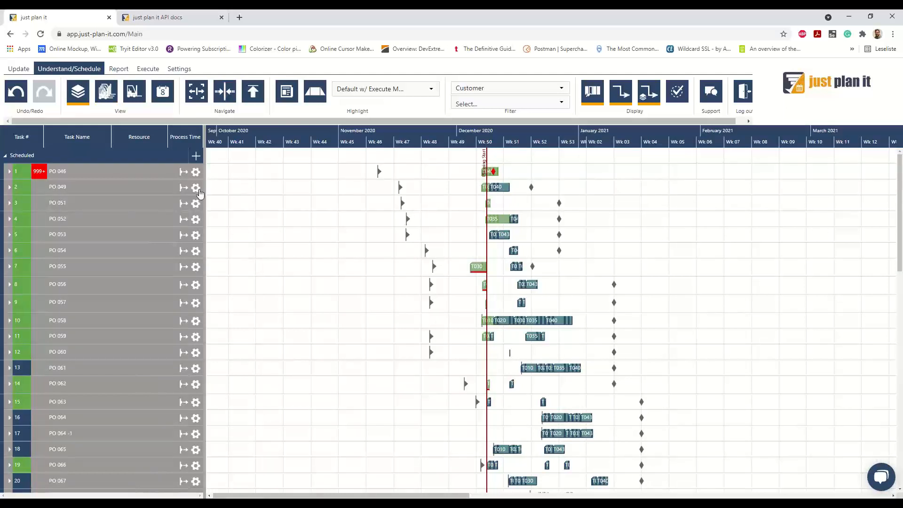
pyautogui.click(14, 174)
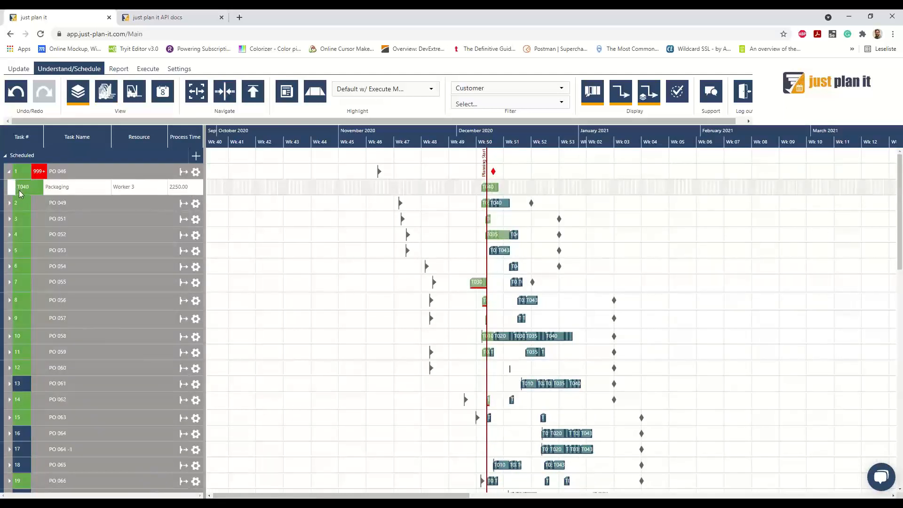
pyautogui.moveTo(22, 194)
# Display the completed tasks in the job schedule again and collapse job PO 046
pyautogui.click(676, 94)
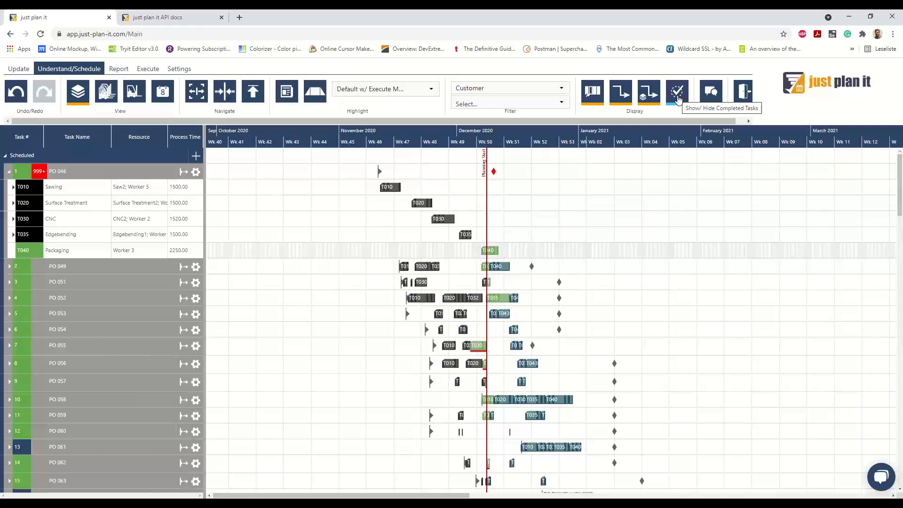
pyautogui.click(9, 171)
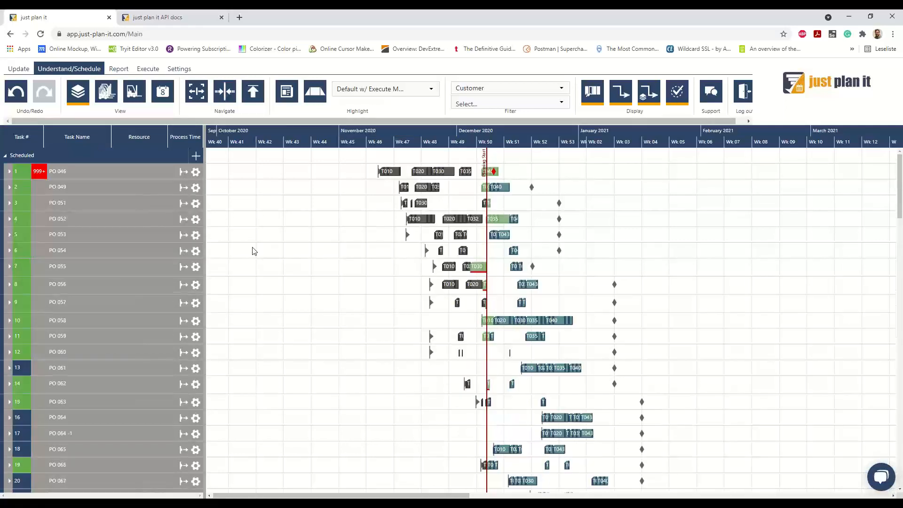
# Open the sequence number settings of late job PO 075 and calculate its minimum and critical sequence numbers
pyautogui.scroll(-5, 259, 252)
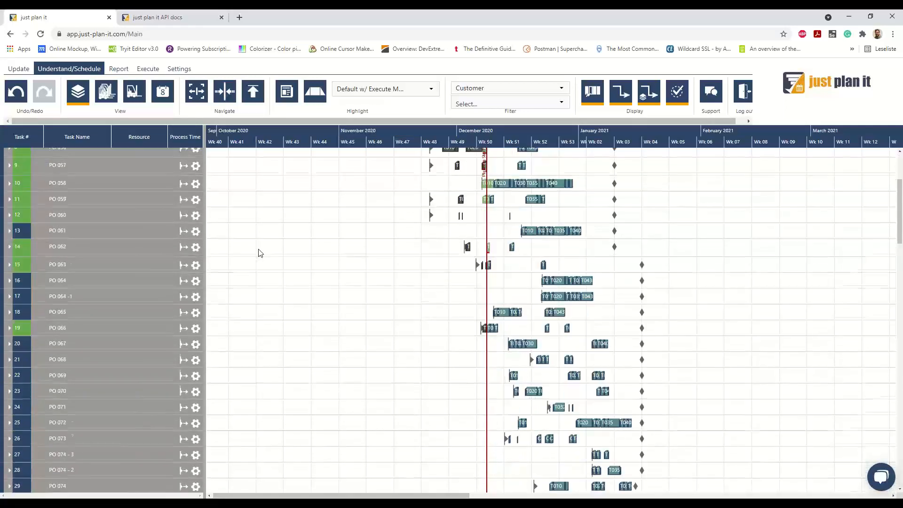
pyautogui.scroll(-2, 259, 252)
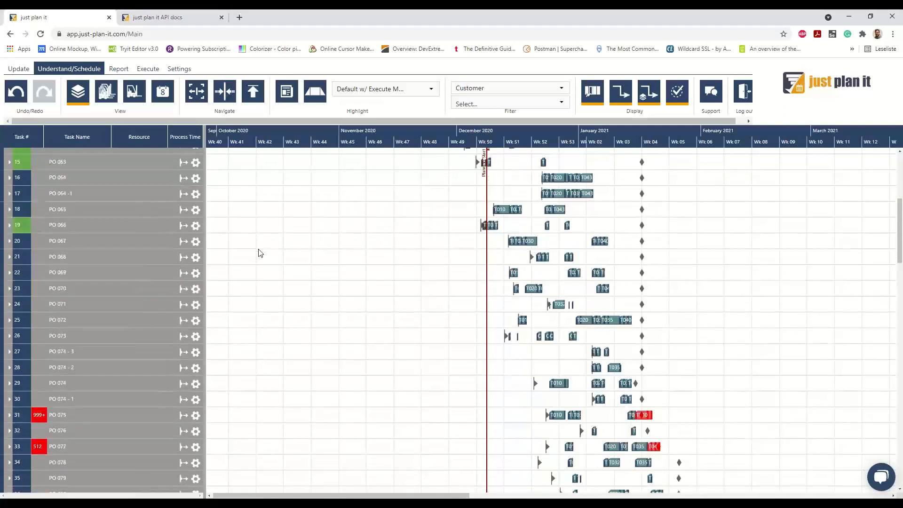
pyautogui.scroll(-3, 260, 253)
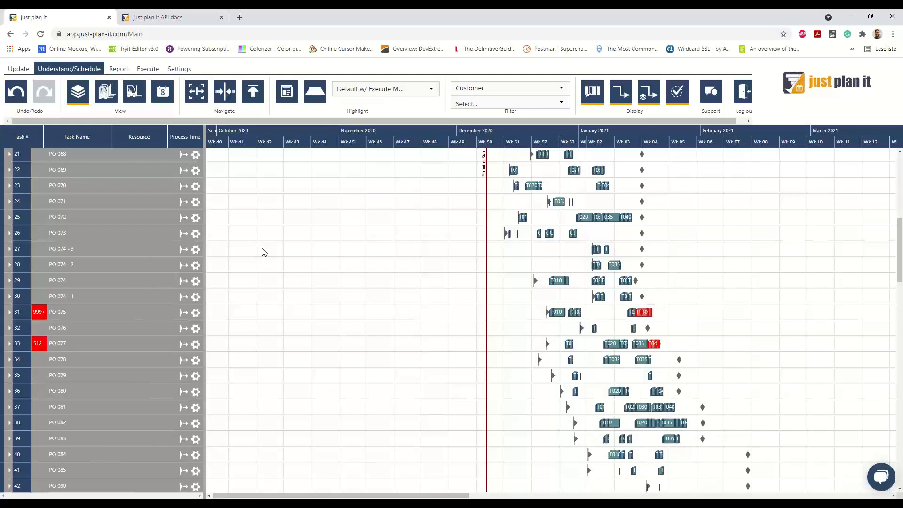
pyautogui.click(19, 316)
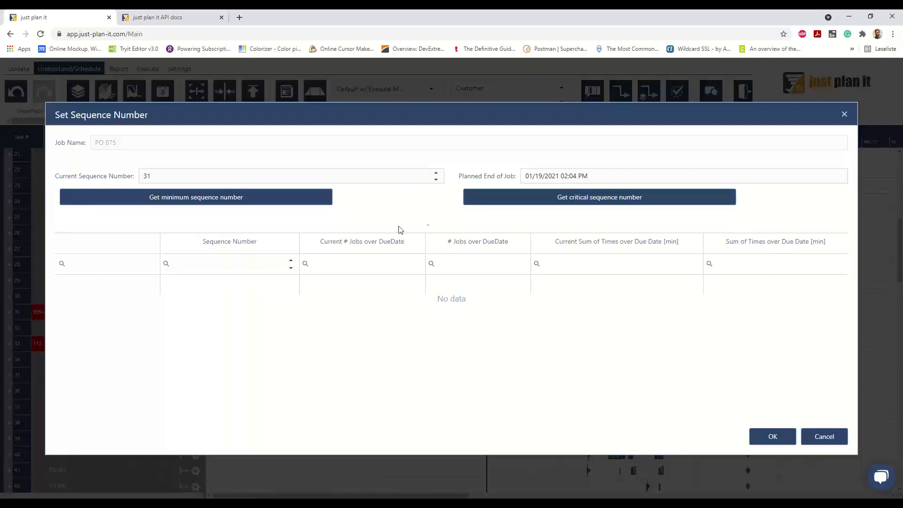
pyautogui.click(262, 205)
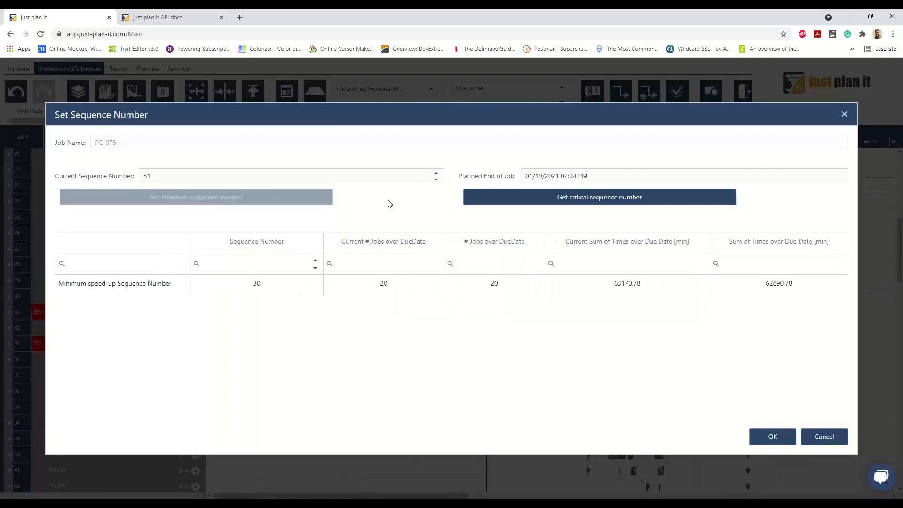
pyautogui.click(470, 202)
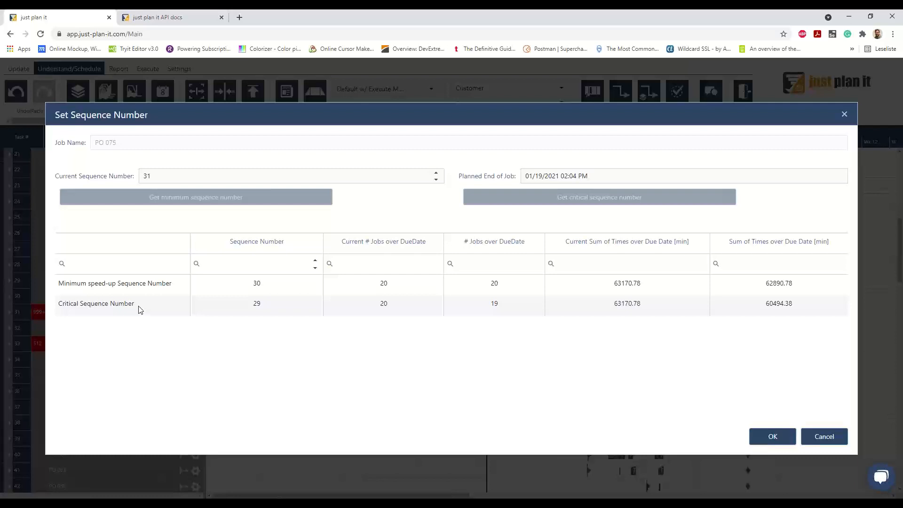
# Set the sequence number of job PO 075 to 29 and apply it to the schedule
pyautogui.click(437, 180)
pyautogui.click(437, 179)
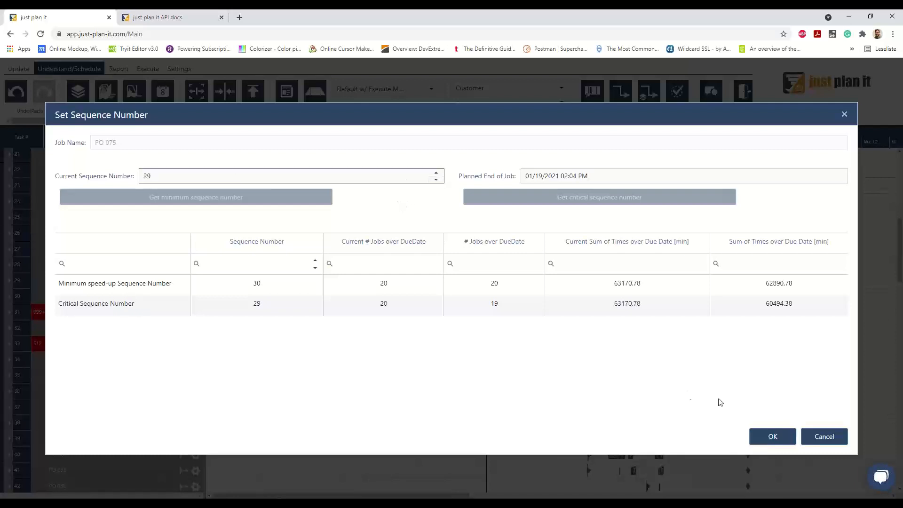
pyautogui.click(772, 437)
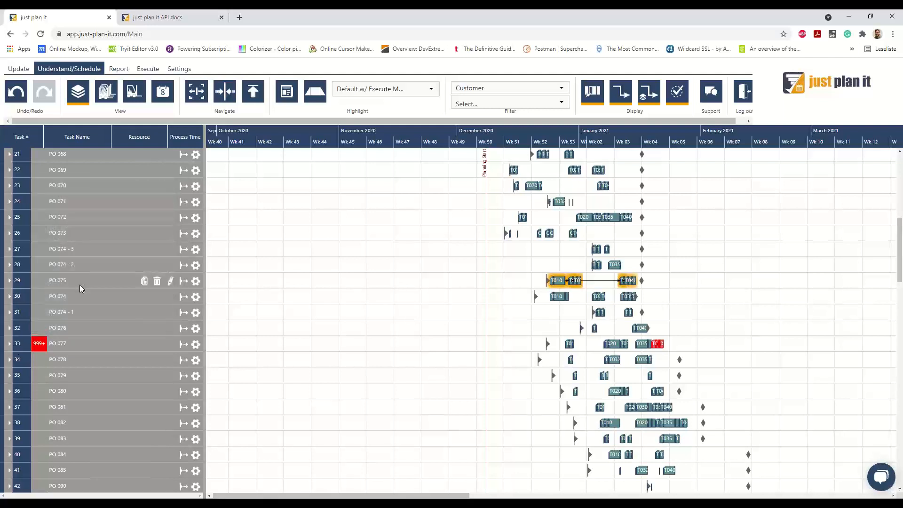
# Calculate the critical sequence number of late job PO 077, set its sequence number to 31 and apply it
pyautogui.click(19, 351)
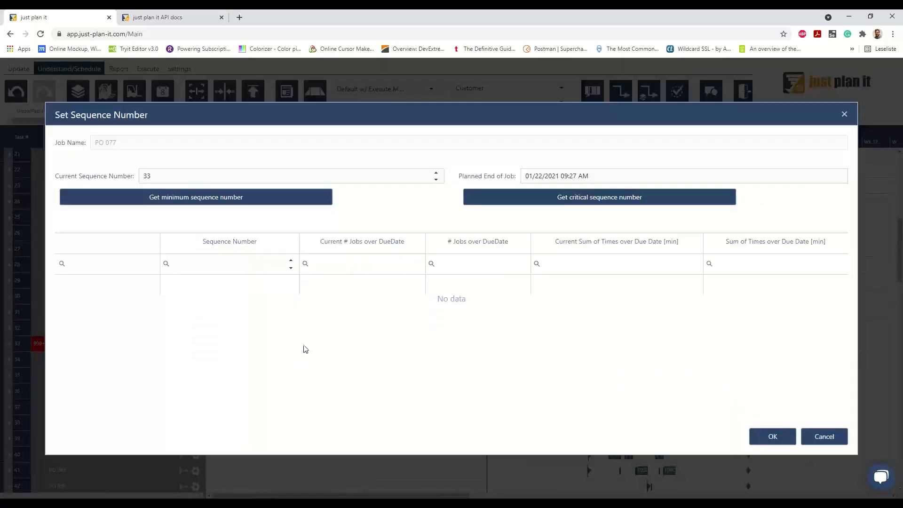
pyautogui.click(527, 199)
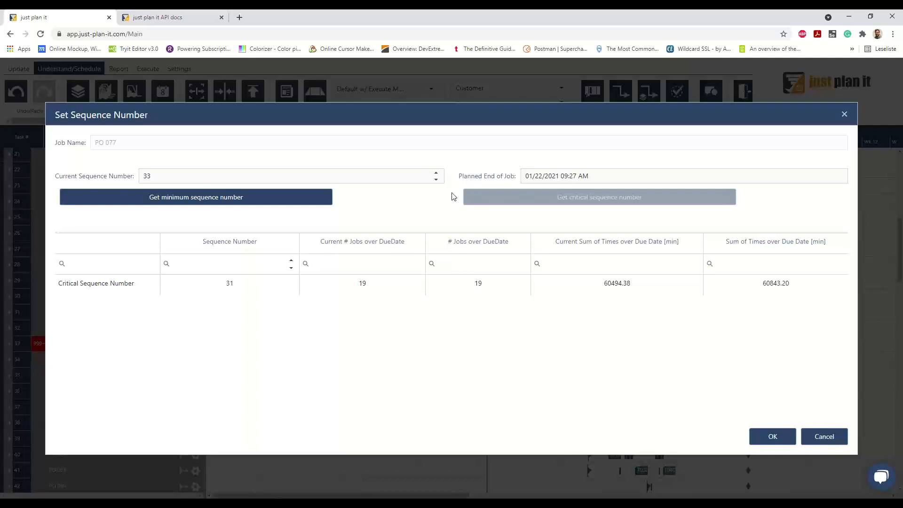
pyautogui.click(437, 180)
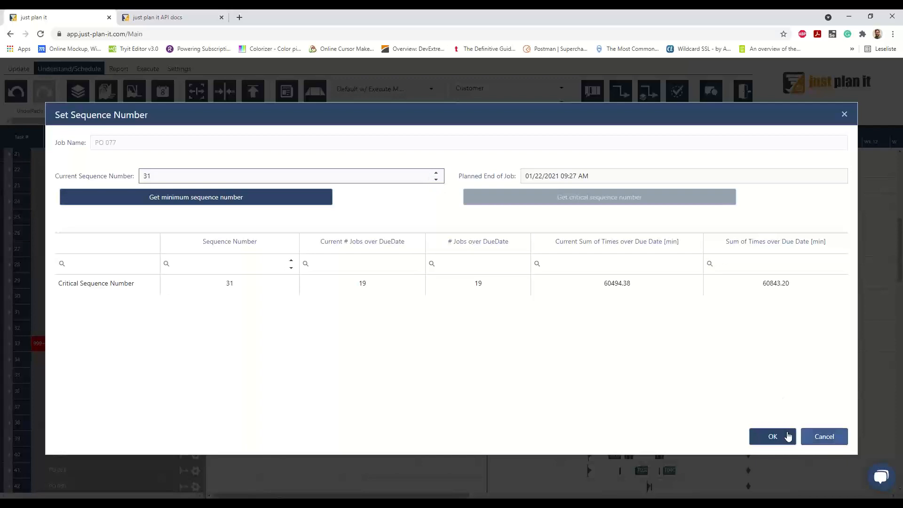
pyautogui.click(773, 438)
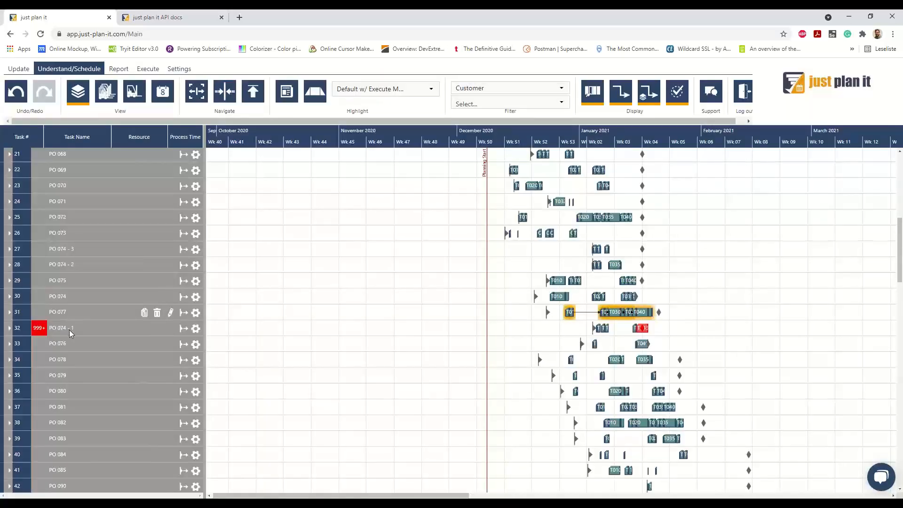
pyautogui.moveTo(70, 330)
# In the user management settings, restrict the planner user's resources to Worker 10, Worker 9 and Worker 8 and save the user details
pyautogui.click(185, 75)
pyautogui.click(172, 90)
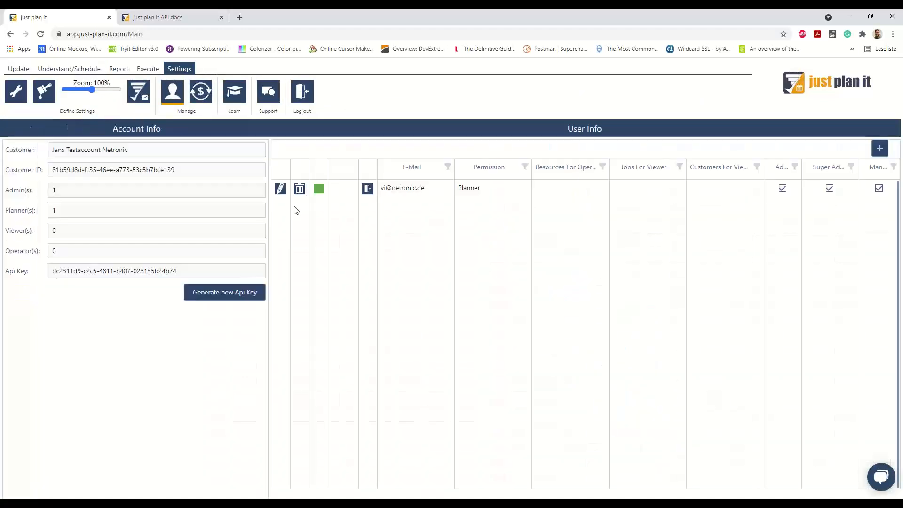
pyautogui.click(281, 190)
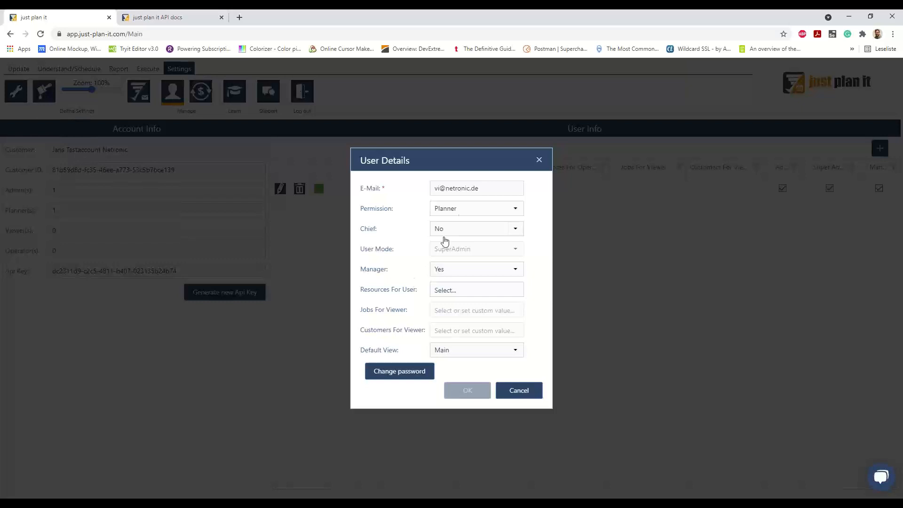
pyautogui.click(485, 299)
pyautogui.scroll(-2, 489, 224)
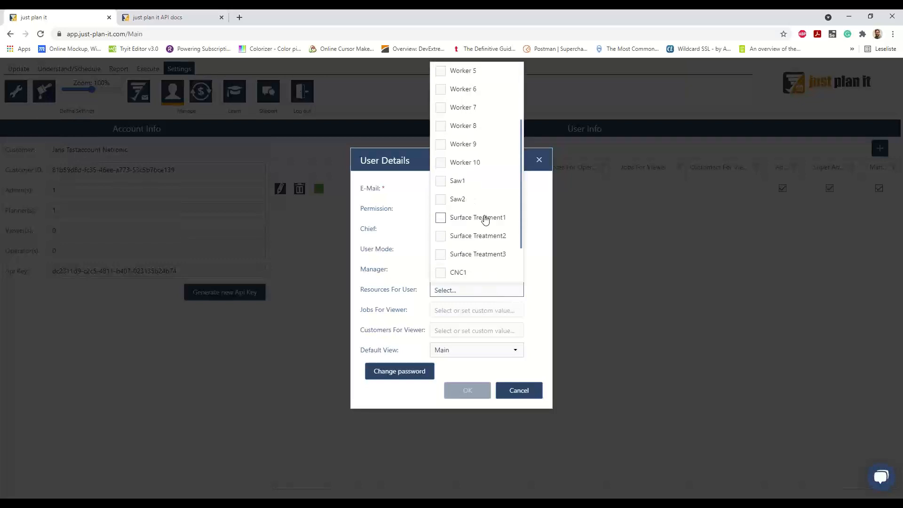
pyautogui.scroll(-2, 485, 219)
pyautogui.scroll(3, 461, 142)
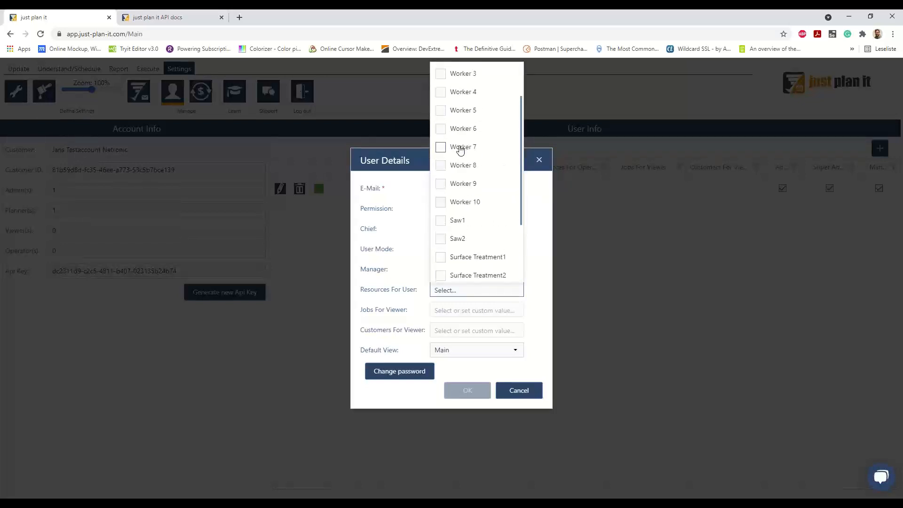
pyautogui.click(441, 202)
pyautogui.click(440, 184)
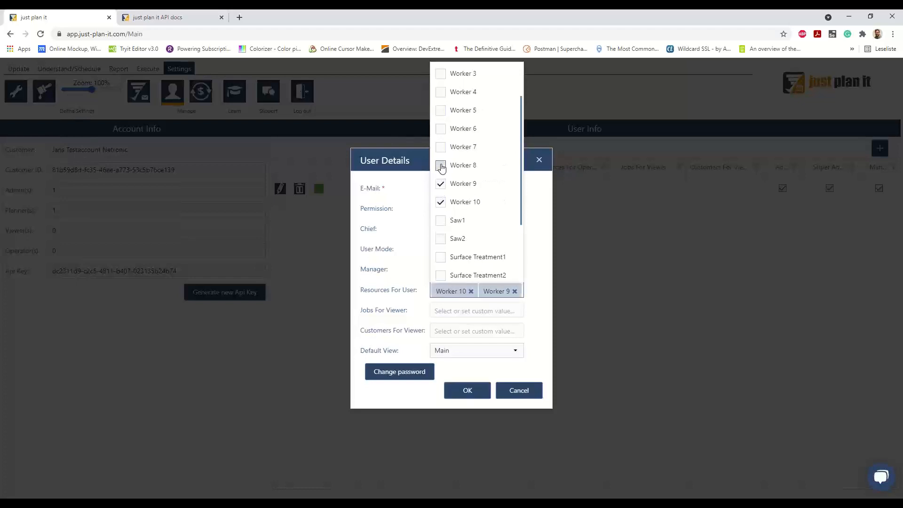
pyautogui.click(441, 168)
pyautogui.click(530, 333)
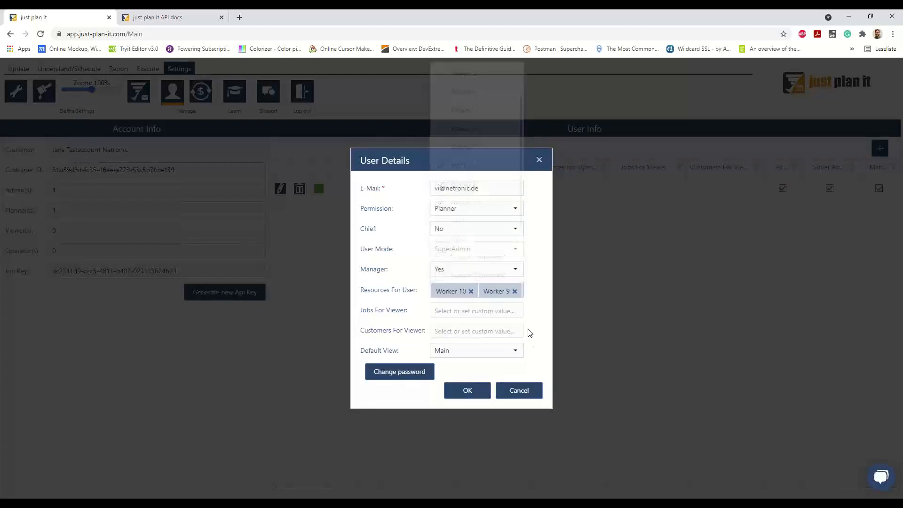
pyautogui.click(462, 395)
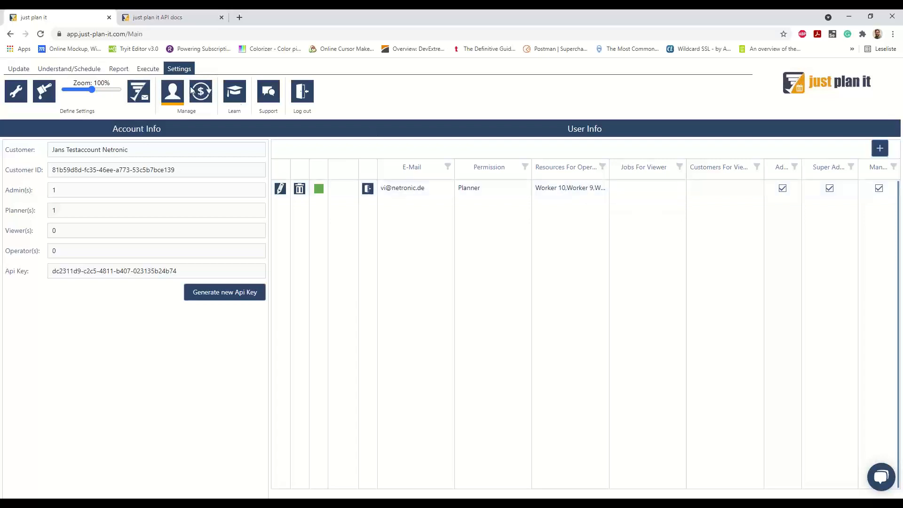
# Inspect the tasks of job PO 049 in the update schedule, and switch to the resource schedule for planning
pyautogui.click(19, 69)
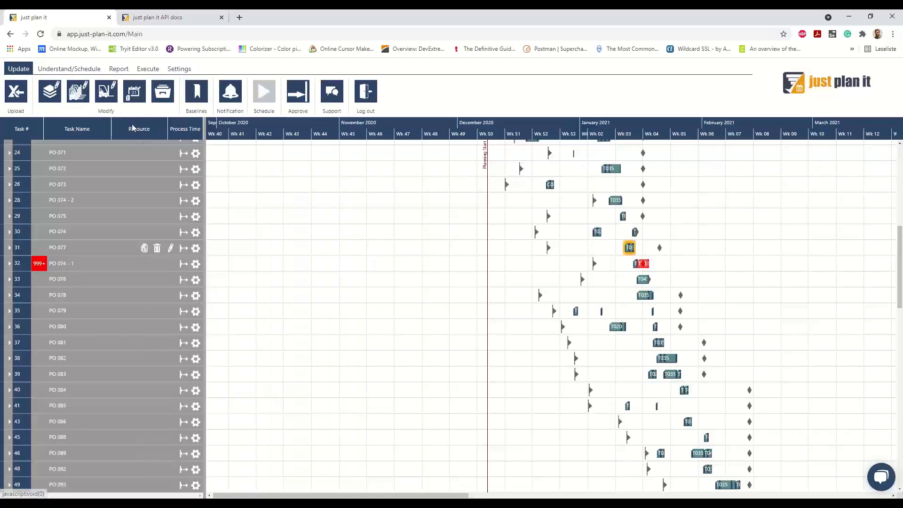
pyautogui.scroll(10, 262, 315)
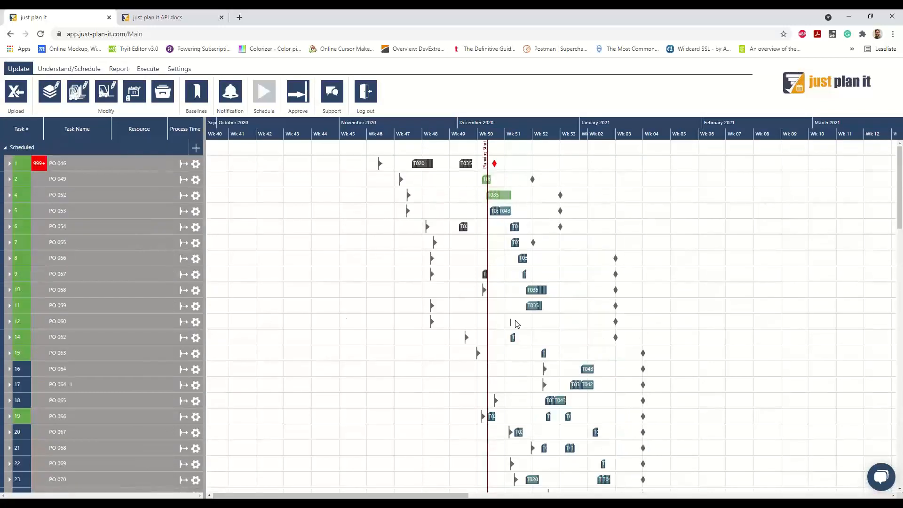
pyautogui.click(9, 179)
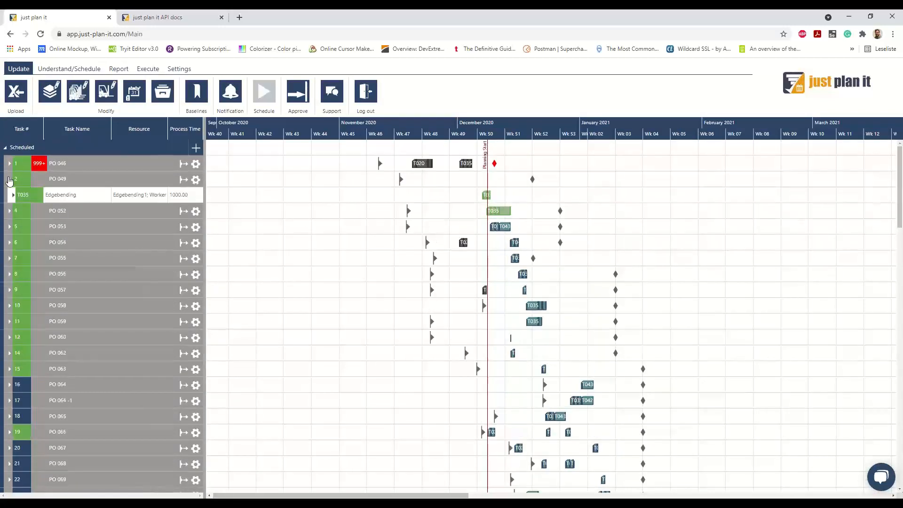
pyautogui.click(9, 179)
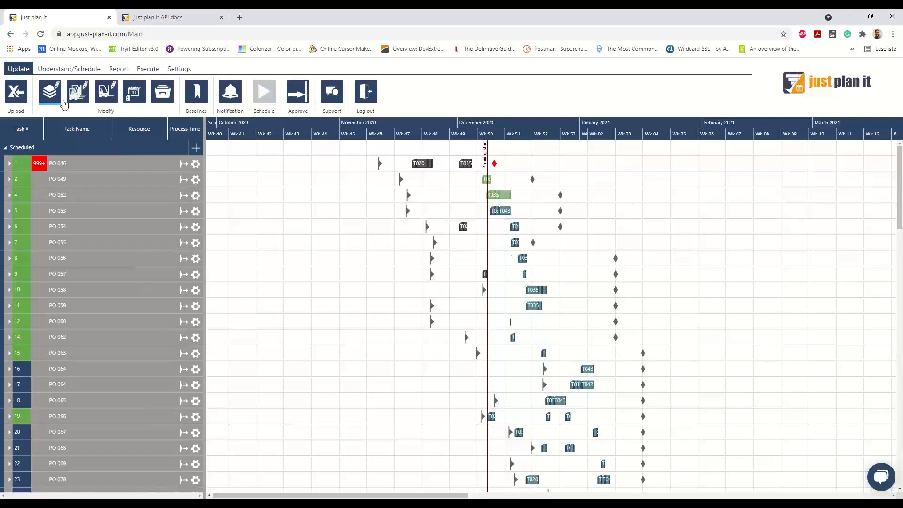
pyautogui.click(71, 68)
pyautogui.click(117, 93)
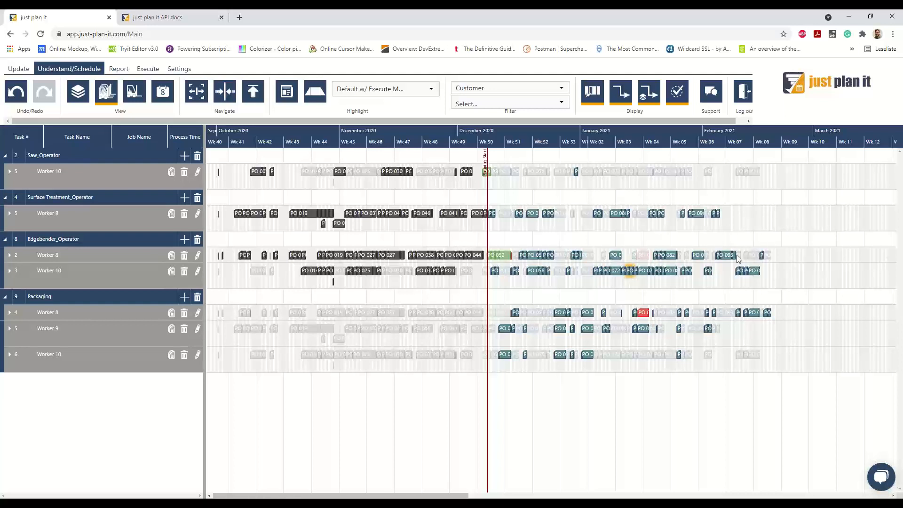
# Reopen the planner user's details, clear all assigned resources and save the user
pyautogui.click(179, 70)
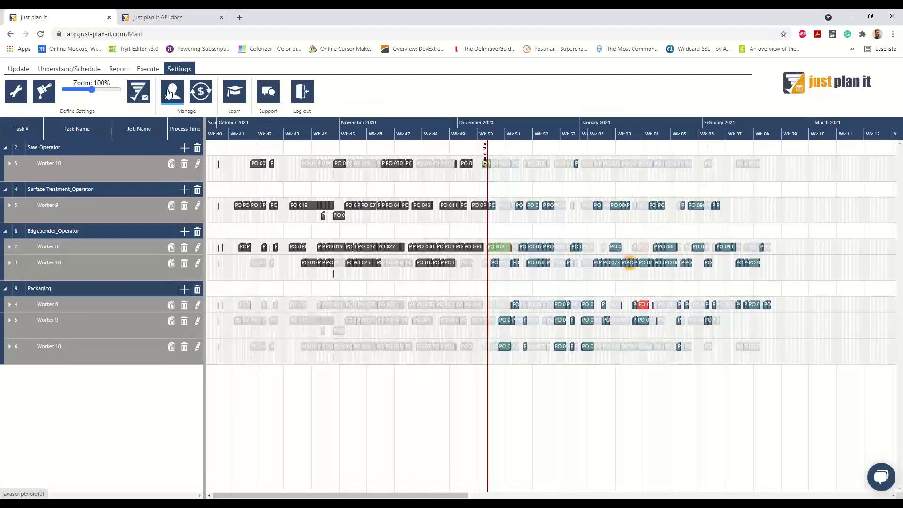
pyautogui.click(168, 93)
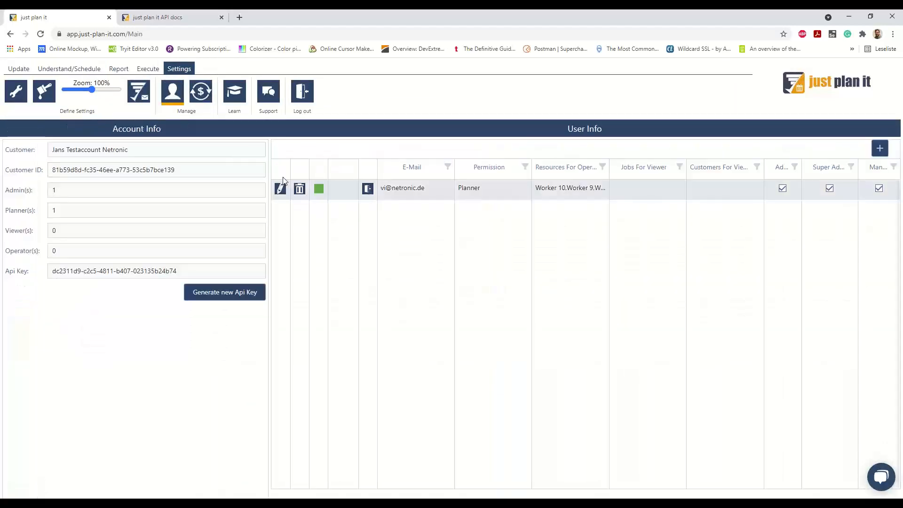
pyautogui.click(277, 191)
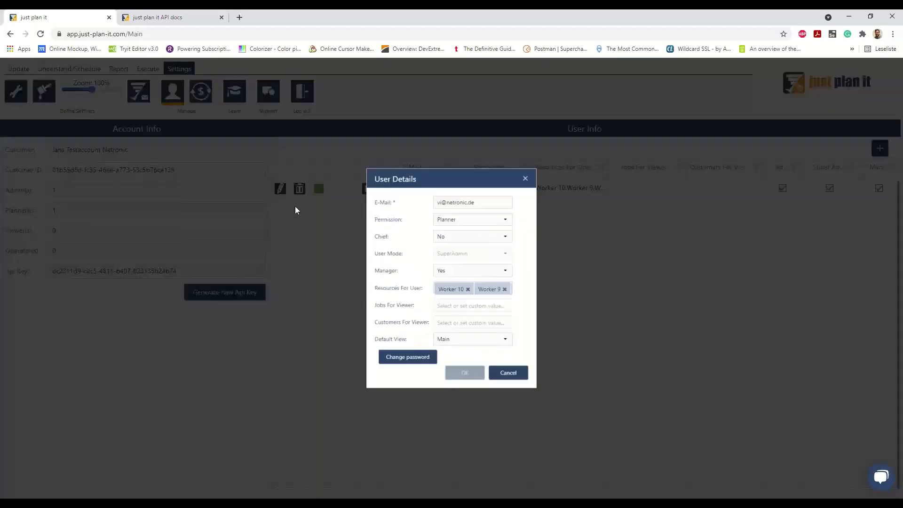
pyautogui.click(449, 292)
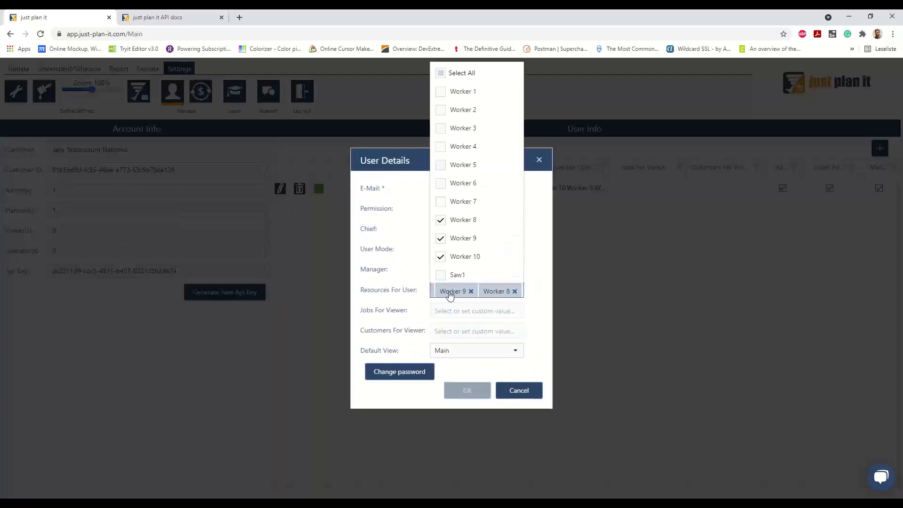
pyautogui.click(441, 73)
pyautogui.click(529, 323)
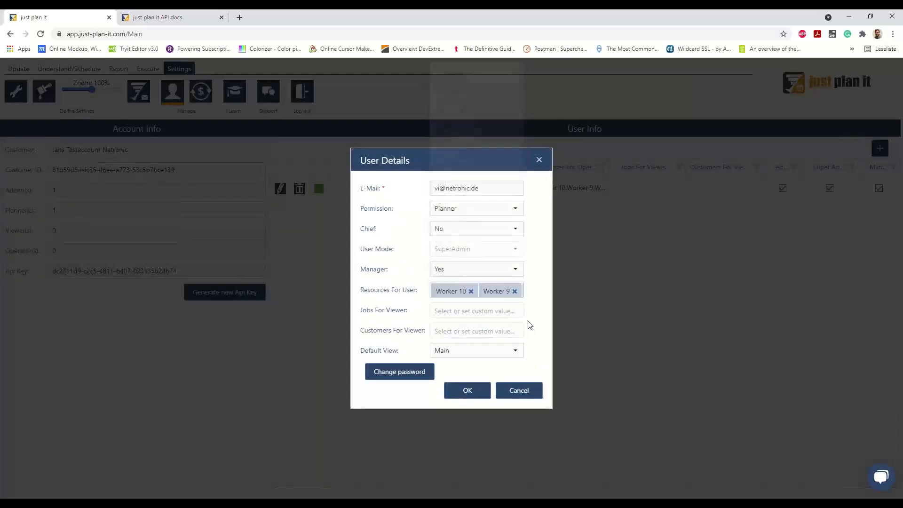
pyautogui.click(447, 291)
pyautogui.click(443, 73)
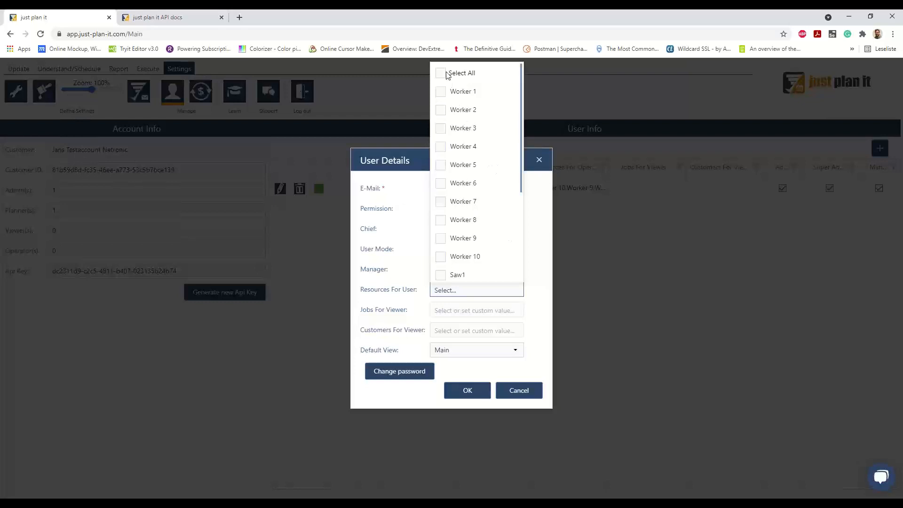
pyautogui.click(541, 292)
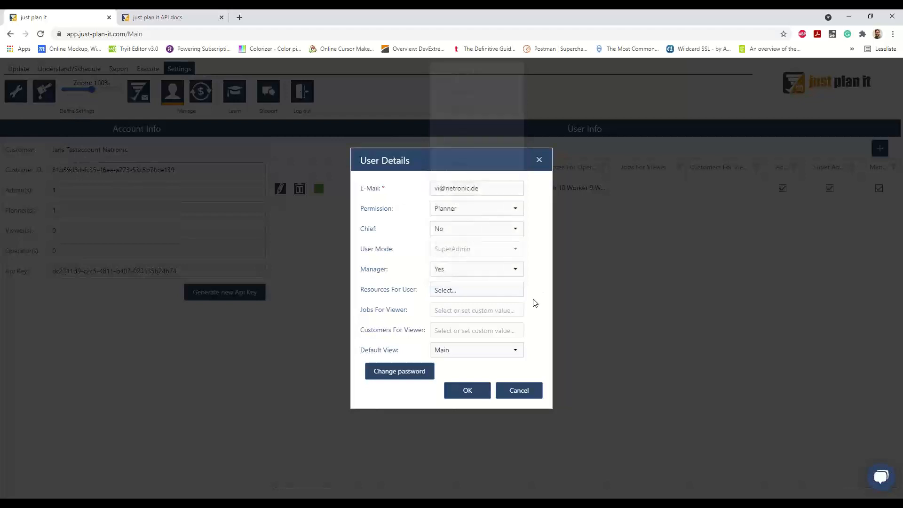
pyautogui.click(467, 391)
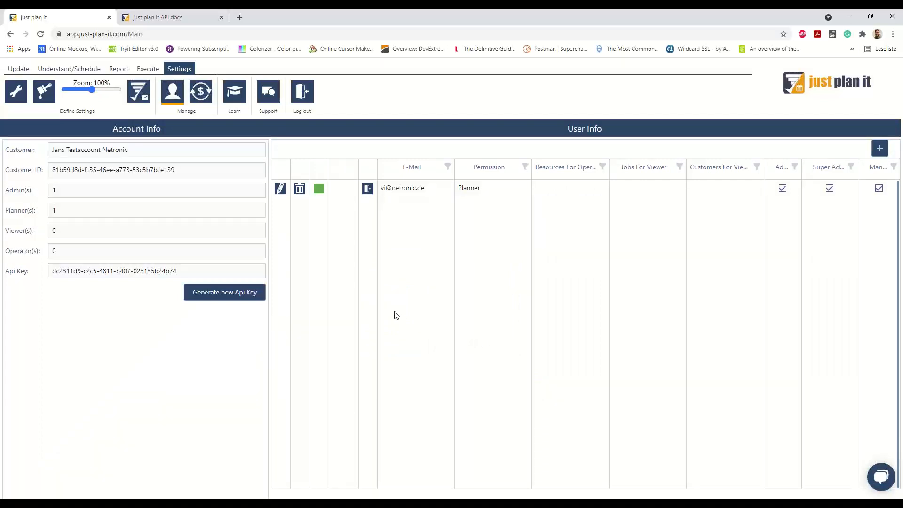
# Switch to the just plan it API docs and expand the GET /v1/settings endpoint
pyautogui.click(166, 14)
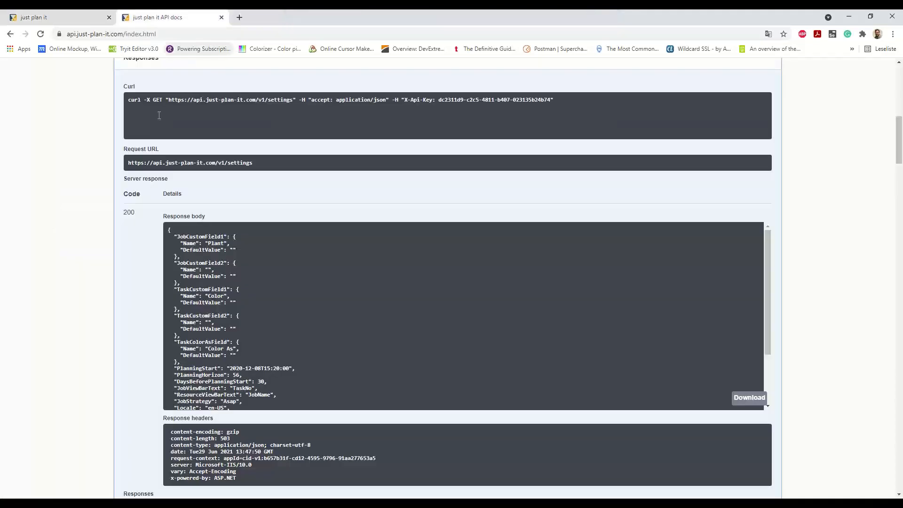
pyautogui.scroll(3, 99, 272)
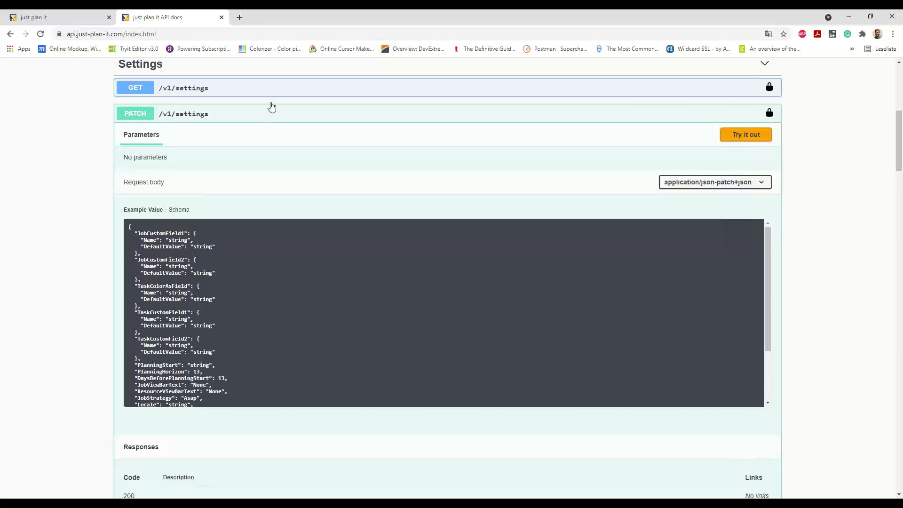
pyautogui.click(279, 90)
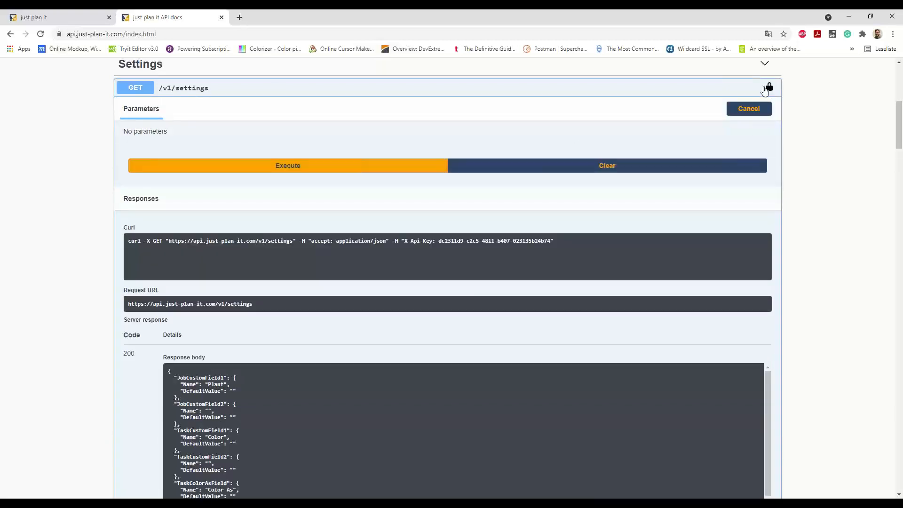
# Highlight the API key in the just plan it account info and return to the API docs
pyautogui.click(54, 18)
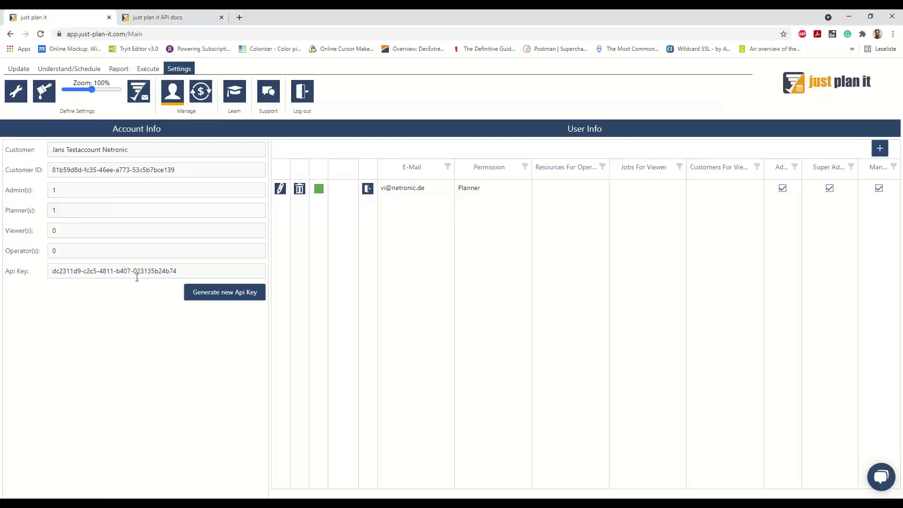
pyautogui.moveTo(196, 270); pyautogui.dragTo(19, 277)
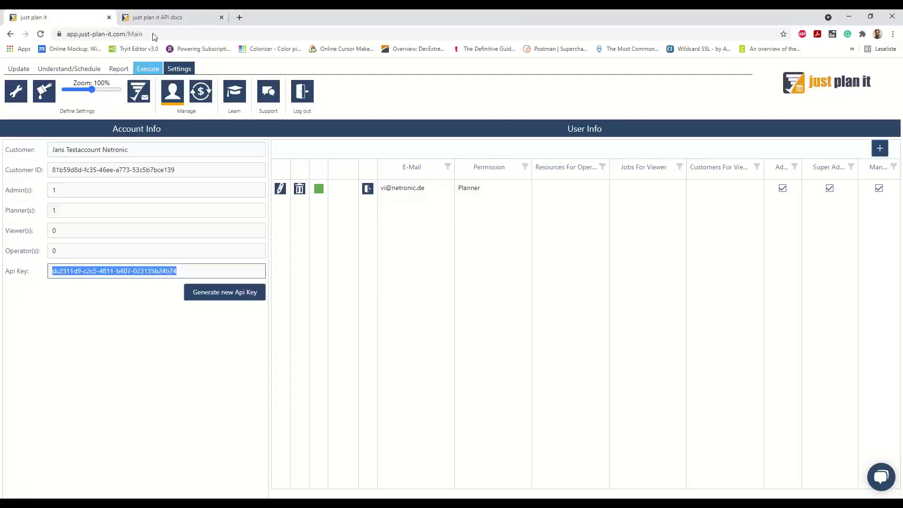
pyautogui.click(160, 17)
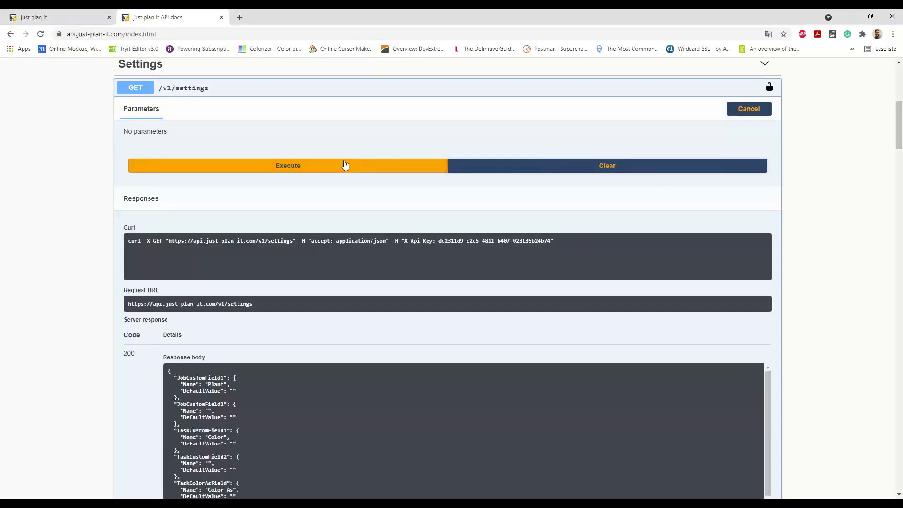
# Execute the GET /v1/settings request and examine the custom fields and planning settings in its response body
pyautogui.click(341, 168)
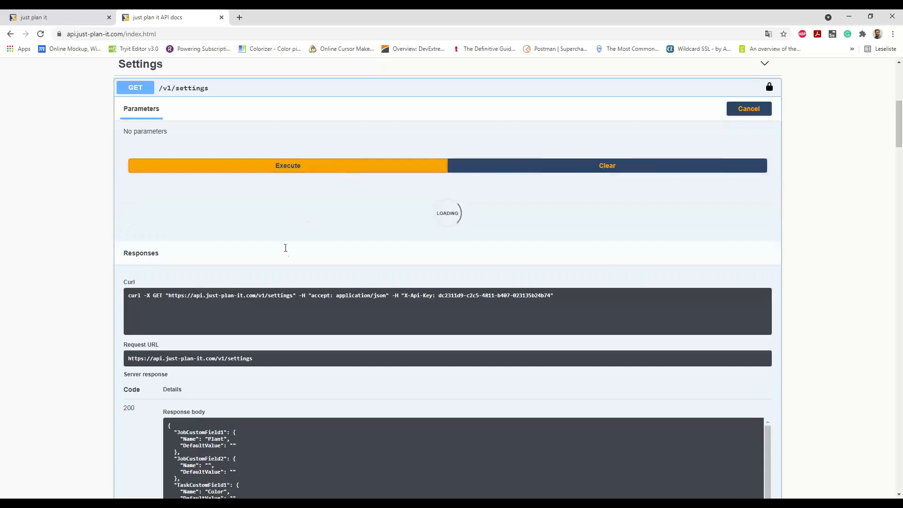
pyautogui.scroll(-2, 116, 282)
pyautogui.scroll(-1, 102, 295)
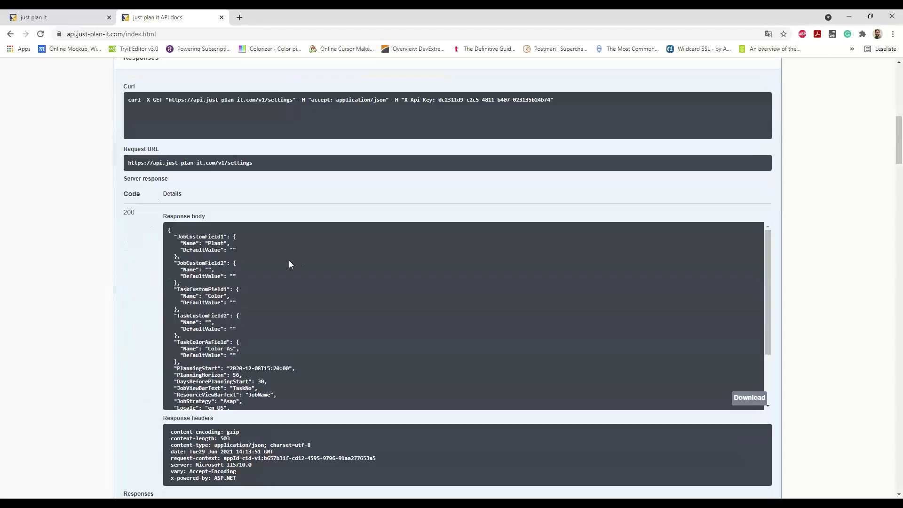
pyautogui.moveTo(175, 235); pyautogui.dragTo(320, 346)
pyautogui.click(382, 322)
pyautogui.scroll(-3, 334, 329)
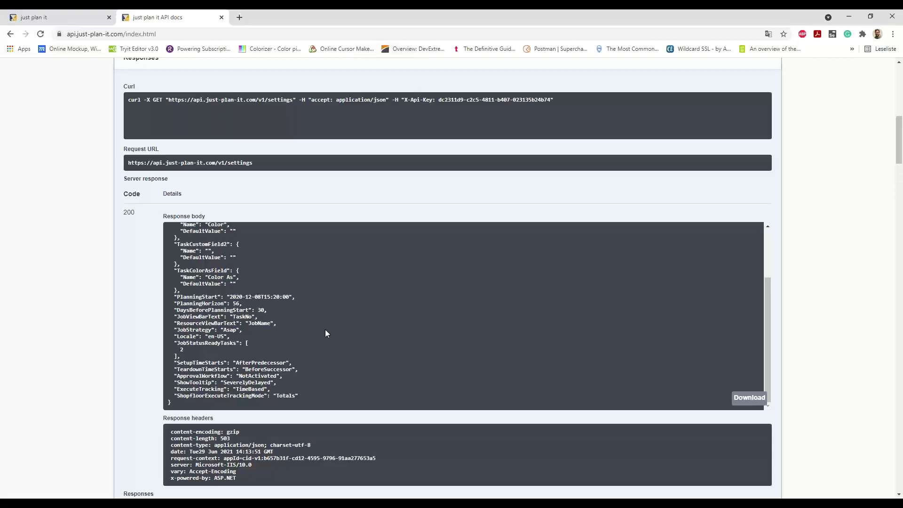
pyautogui.scroll(2, 326, 330)
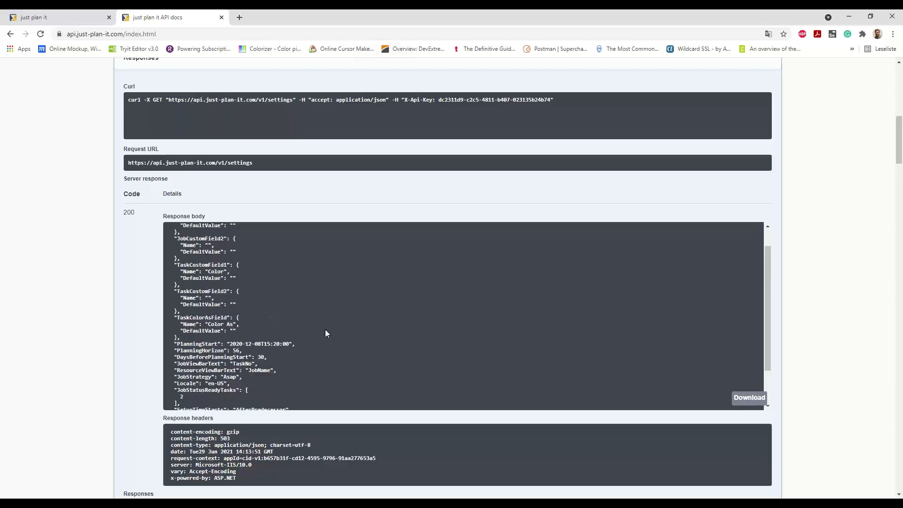
pyautogui.scroll(1, 326, 331)
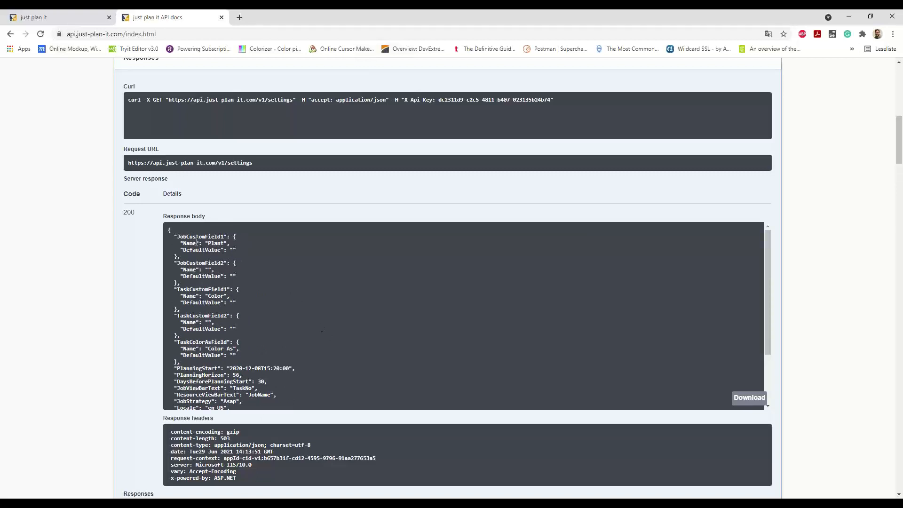
# Highlight the Plant and Color names in the response, and check the Job Customfield1 name in just plan it's custom field settings
pyautogui.moveTo(208, 244); pyautogui.dragTo(224, 243)
pyautogui.moveTo(206, 296); pyautogui.dragTo(224, 296)
pyautogui.click(58, 22)
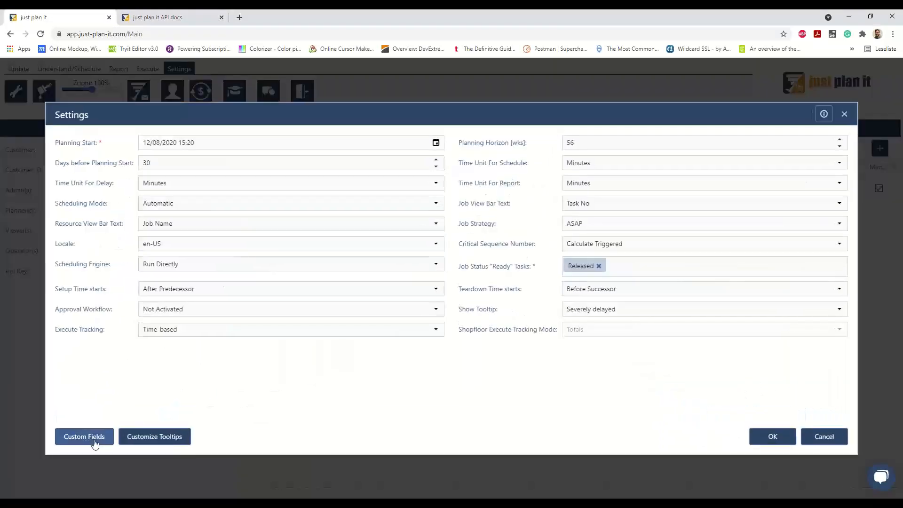
pyautogui.click(84, 436)
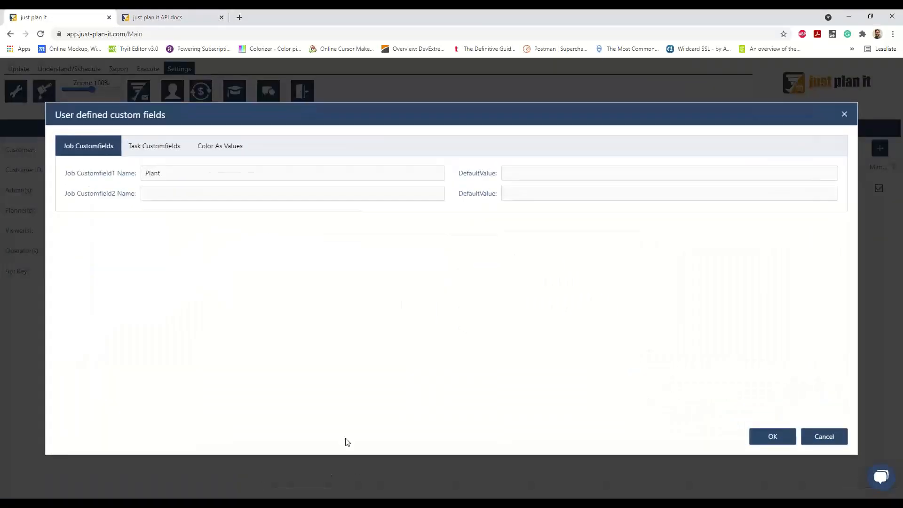
pyautogui.moveTo(194, 177); pyautogui.dragTo(135, 177)
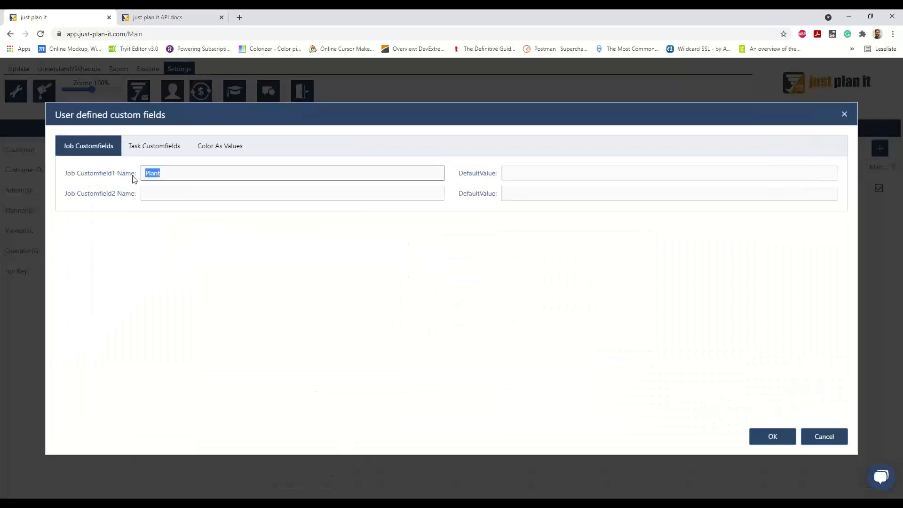
# Set the default value of Task Customfield1 (Color) to Red and save the custom fields and settings
pyautogui.click(151, 150)
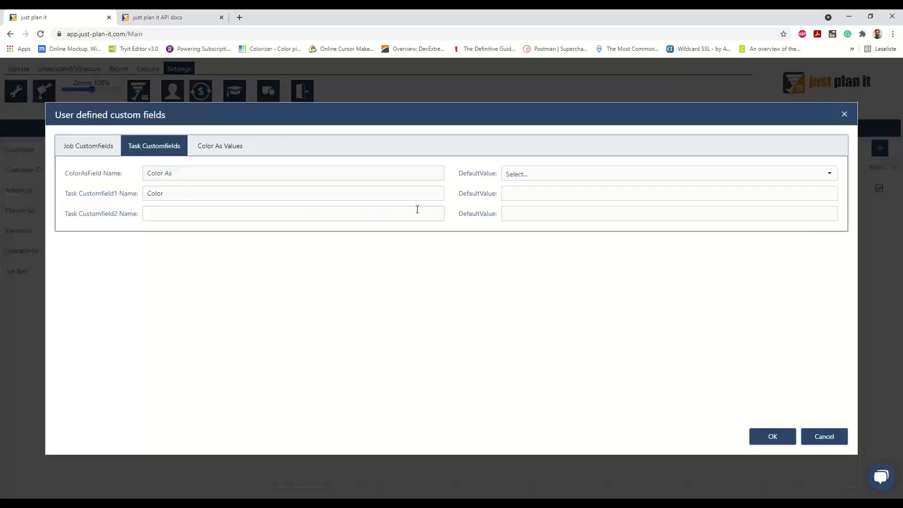
pyautogui.click(570, 190)
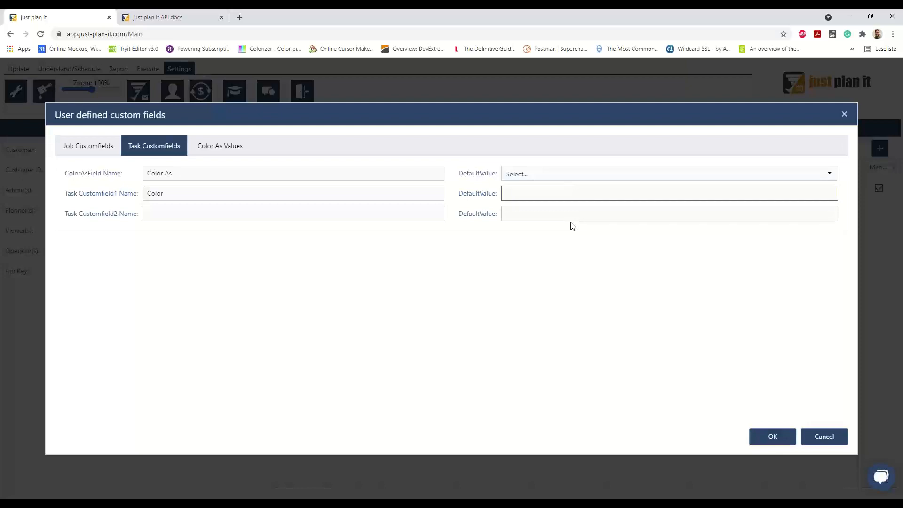
pyautogui.write('Red')
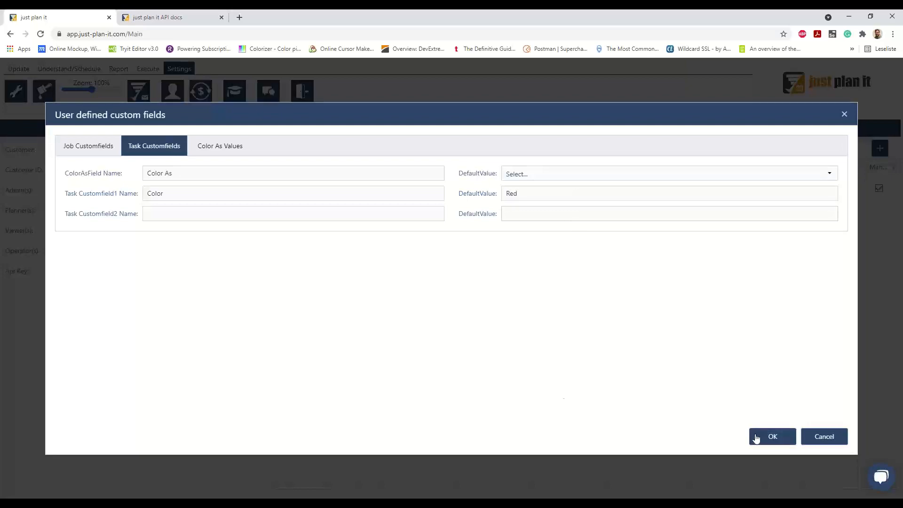
pyautogui.click(756, 438)
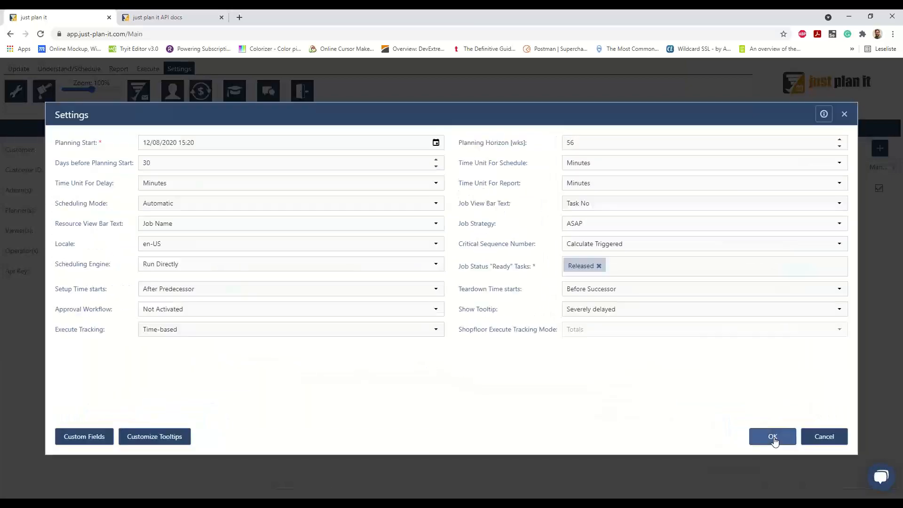
pyautogui.click(772, 438)
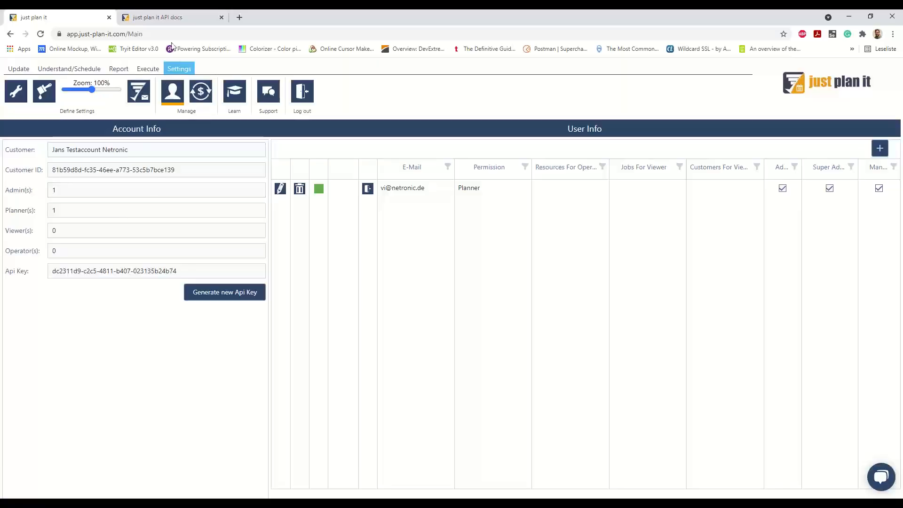
# Execute GET /v1/settings again in the API docs, highlight TaskCustomField1's default value and examine the rest of the response body
pyautogui.click(173, 17)
pyautogui.scroll(3, 761, 207)
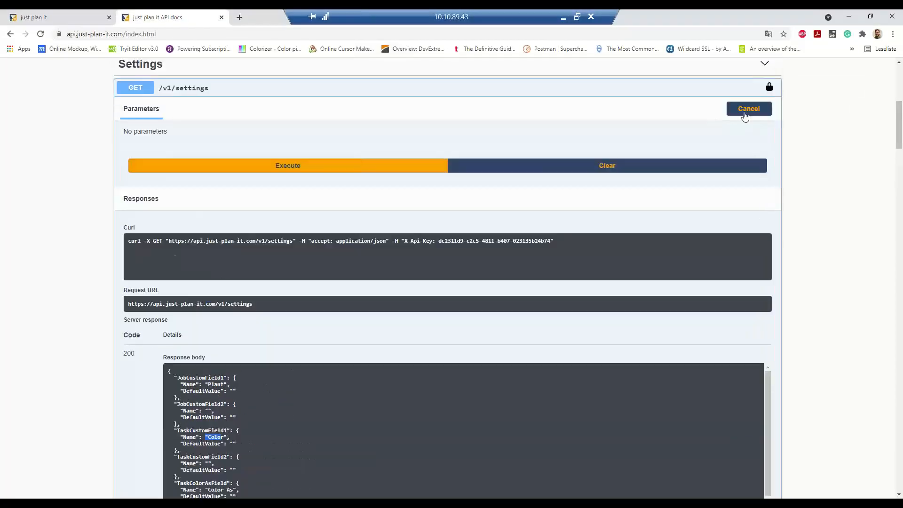
pyautogui.click(310, 170)
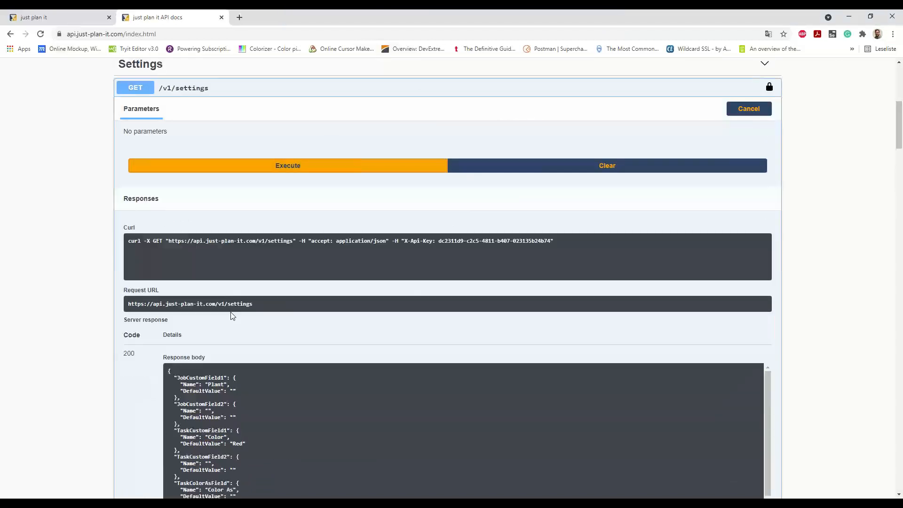
pyautogui.scroll(-1, 231, 315)
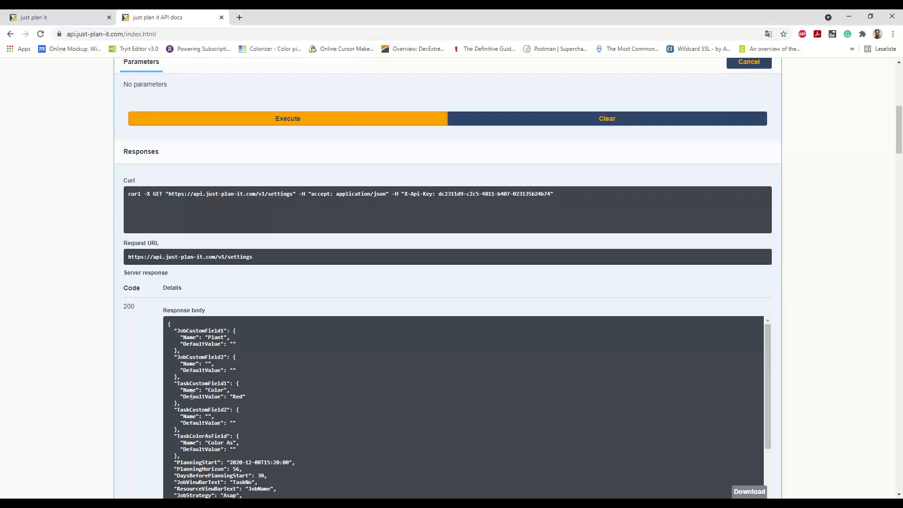
pyautogui.moveTo(191, 397)
pyautogui.mouseDown()
pyautogui.moveTo(258, 405)
pyautogui.moveTo(211, 390)
pyautogui.moveTo(184, 405)
pyautogui.mouseUp()
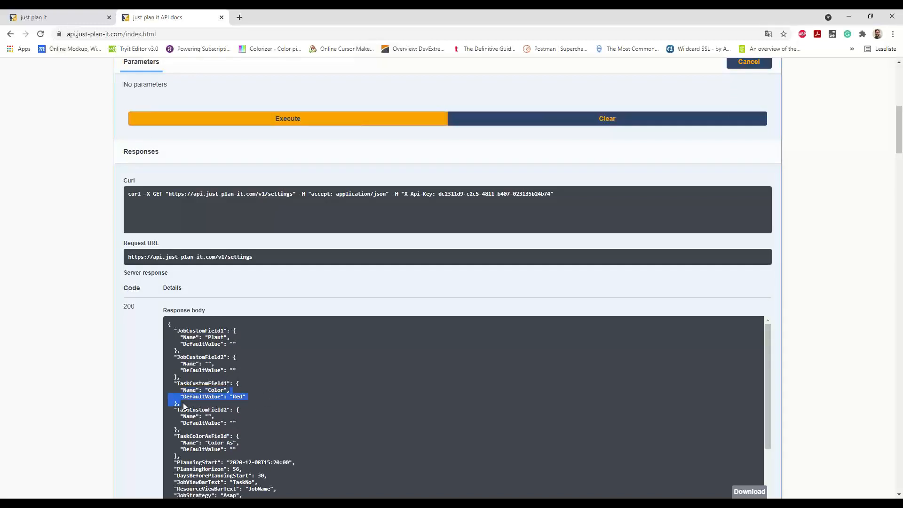
pyautogui.click(269, 394)
pyautogui.scroll(-3, 270, 394)
pyautogui.scroll(-2, 126, 379)
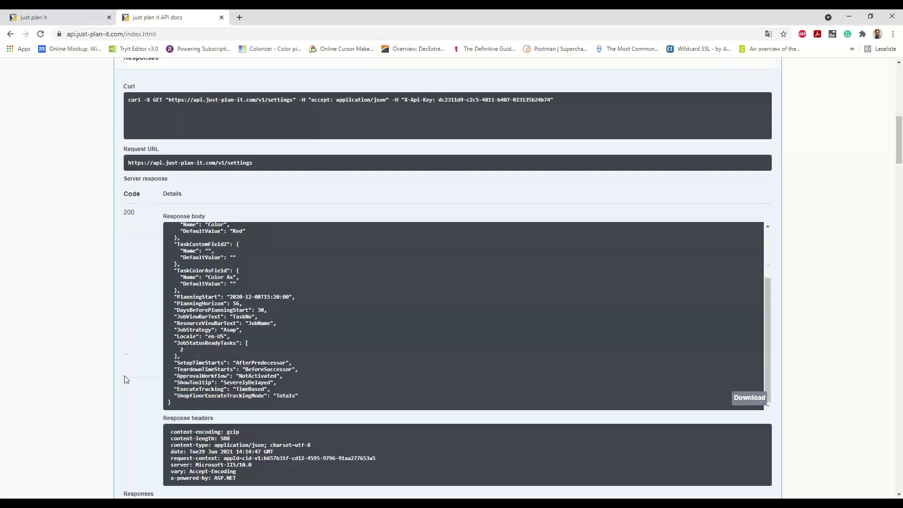
# View the PATCH /v1/settings endpoint and its example request body, and switch to the PowerPoint presentation
pyautogui.scroll(-6, 204, 376)
pyautogui.scroll(-8, 351, 423)
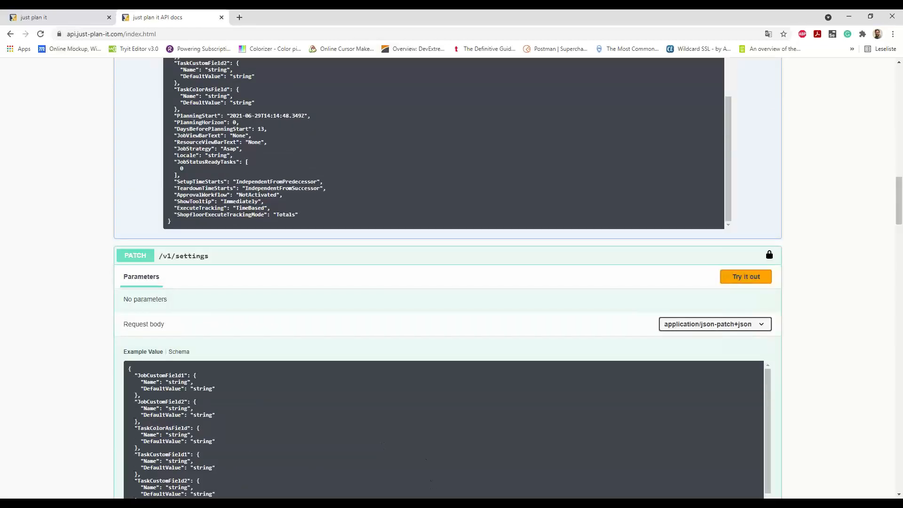
pyautogui.moveTo(450, 504)
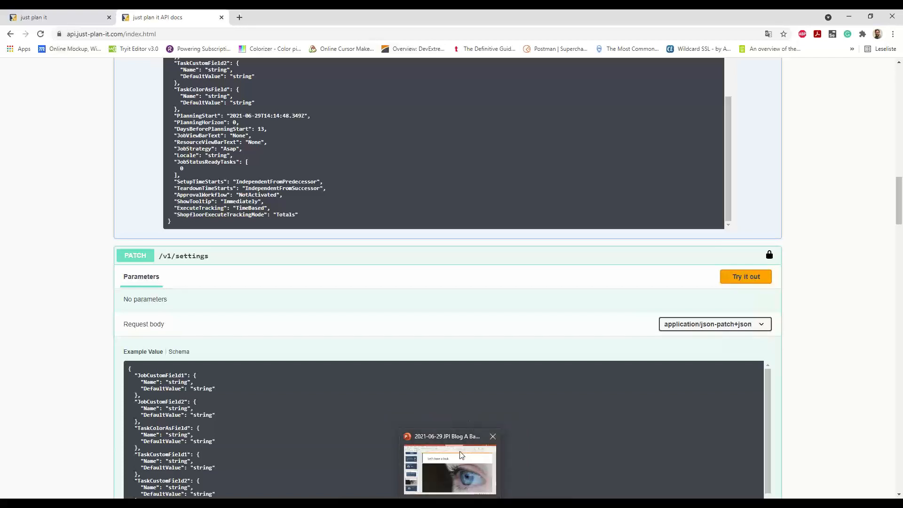
pyautogui.click(457, 472)
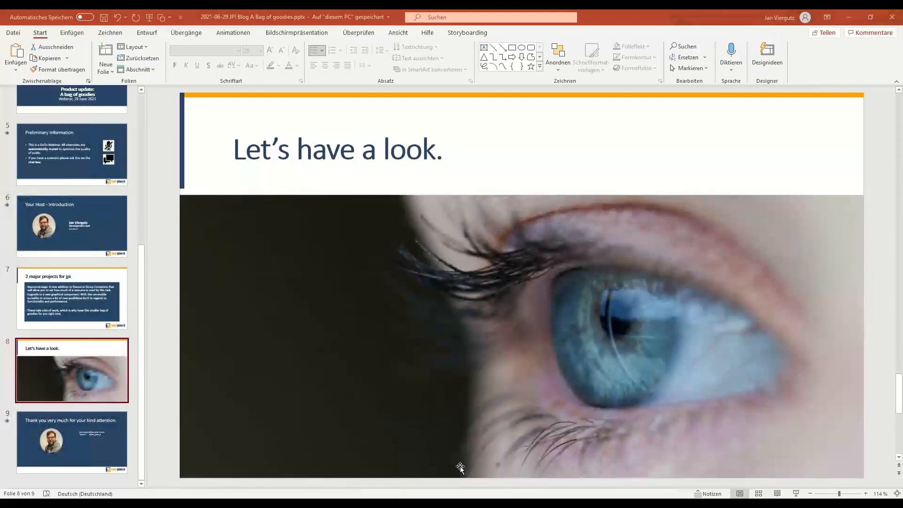